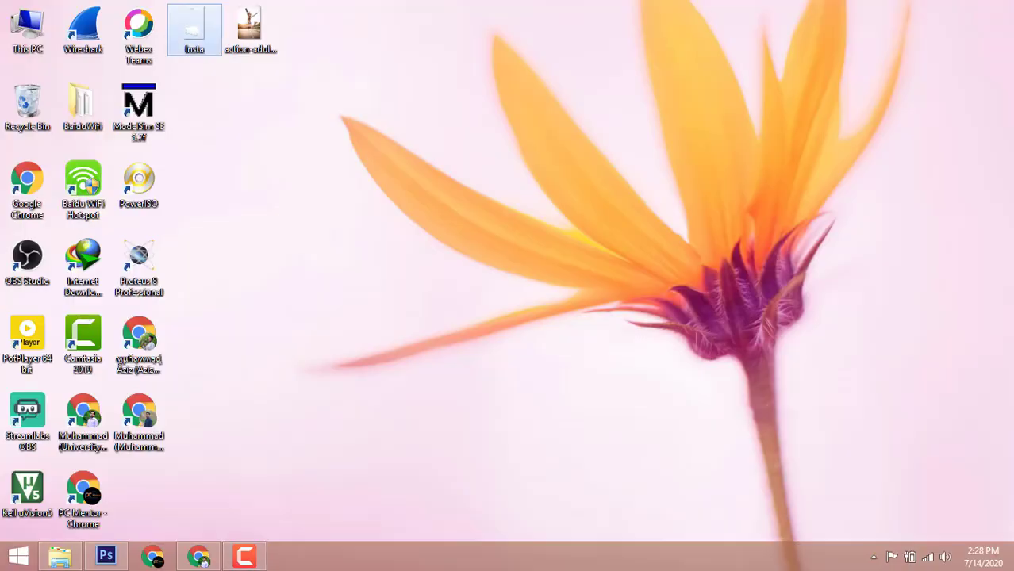
Switch to Photoshop and create a new blank document 5000 pixels wide and 5000 pixels high
{"action": "left_click", "coordinate": [103, 558]}
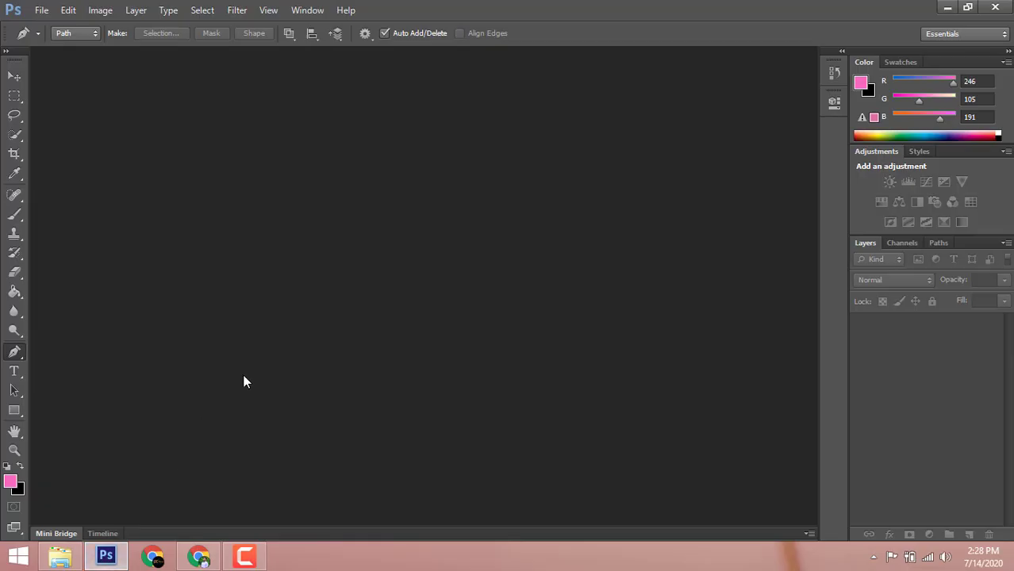
{"action": "key", "text": "ctrl+n"}
{"action": "double_click", "coordinate": [457, 194]}
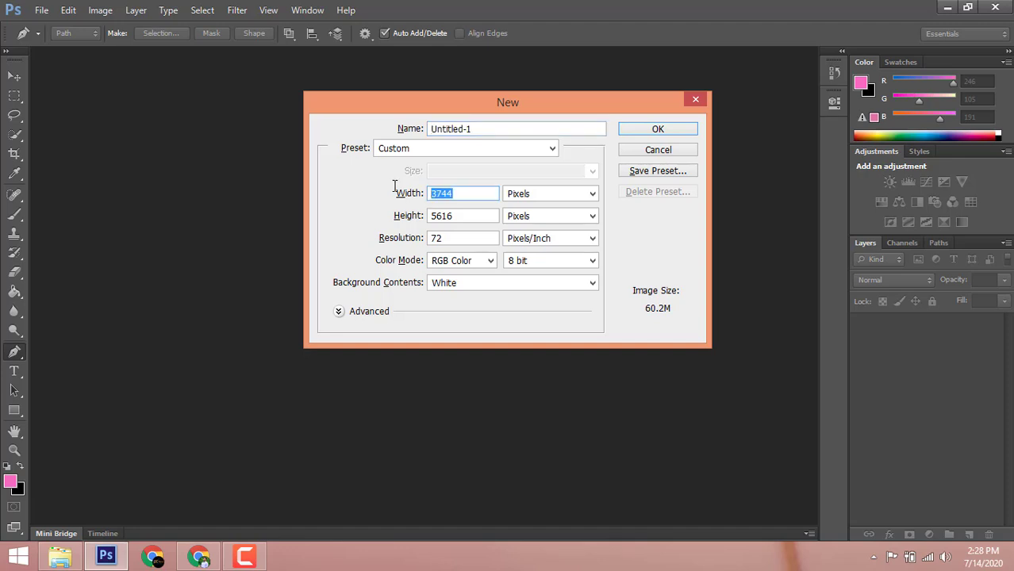
{"action": "type", "text": "5000"}
{"action": "key", "text": "Tab"}
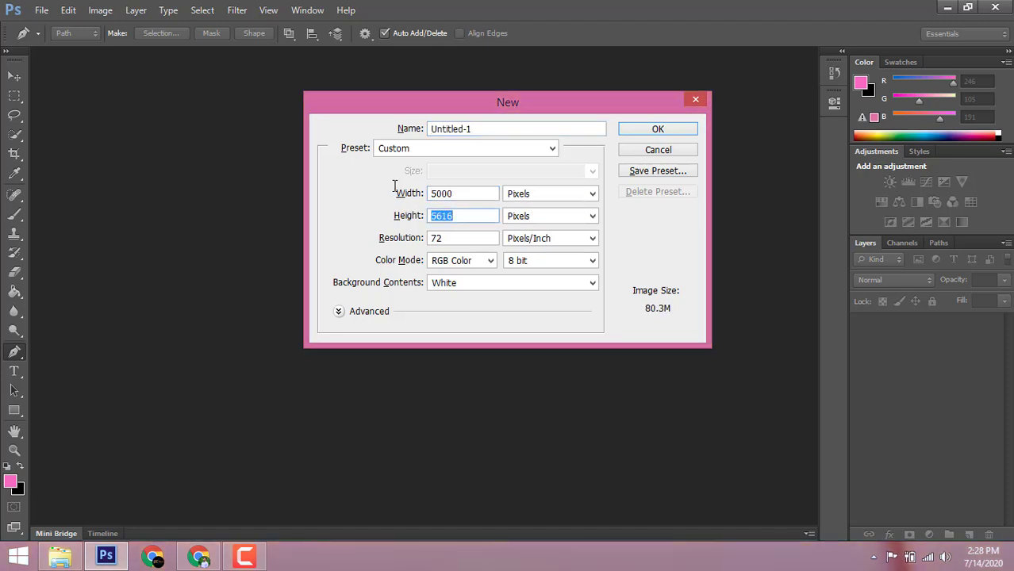
{"action": "type", "text": "5000"}
{"action": "key", "text": "Return"}
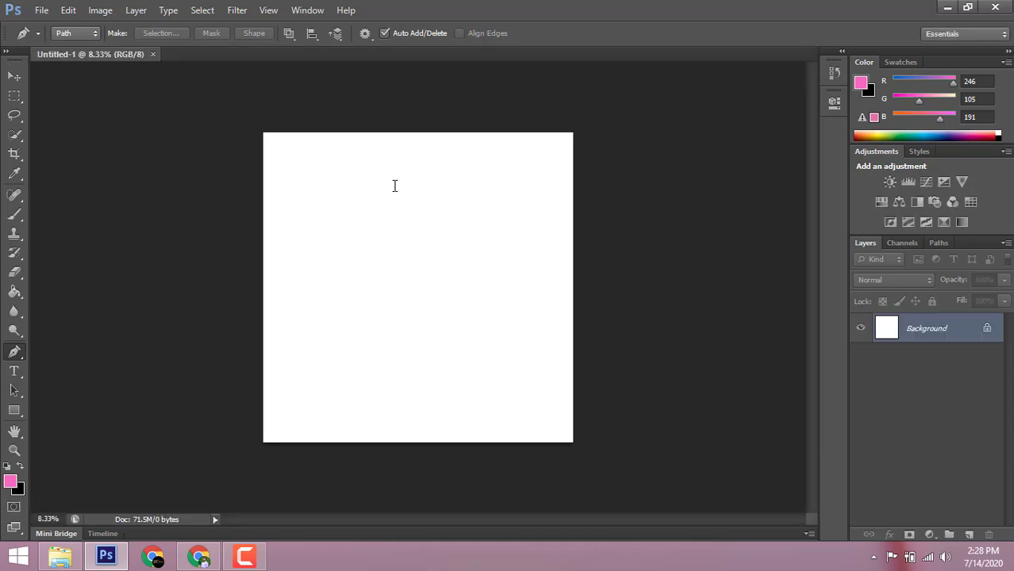
Fill the white background with pink #f674c3 using the Paint Bucket tool
{"action": "key", "text": "ctrl+plus"}
{"action": "key", "text": "ctrl+minus"}
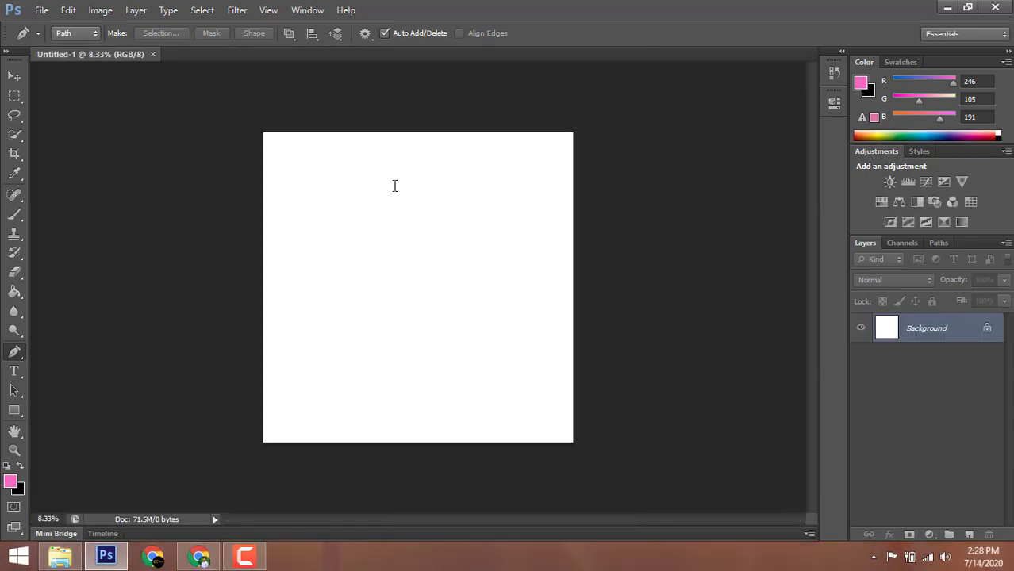
{"action": "left_click", "coordinate": [14, 292]}
{"action": "left_click", "coordinate": [10, 480]}
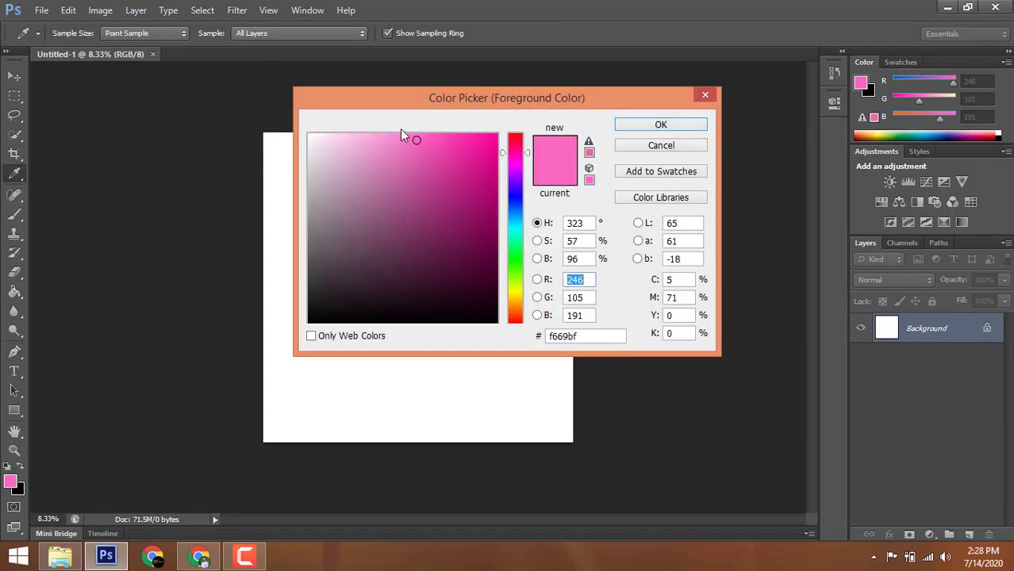
{"action": "left_click_drag", "start_coordinate": [416, 140], "coordinate": [409, 139]}
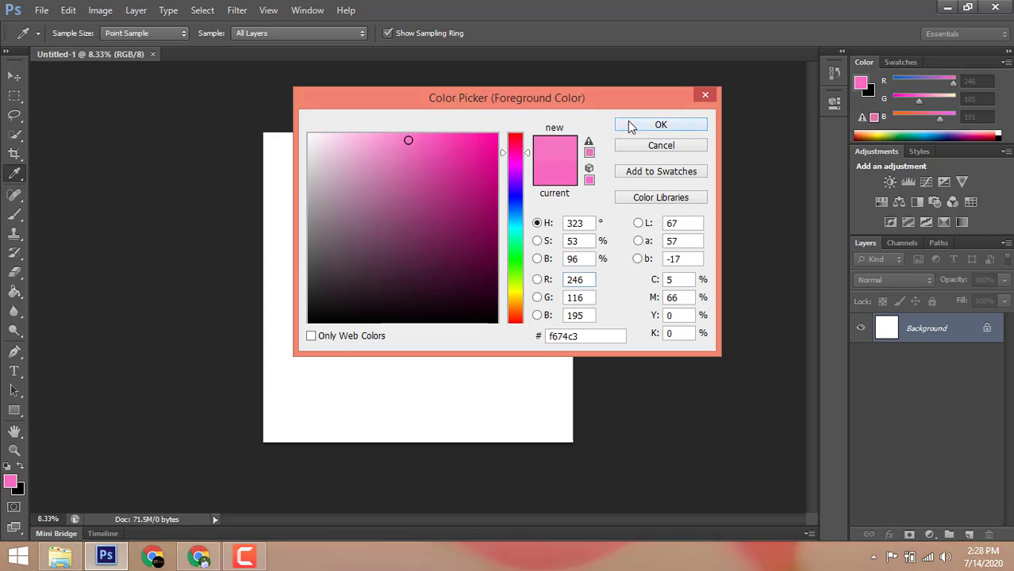
{"action": "left_click", "coordinate": [661, 125]}
{"action": "left_click", "coordinate": [404, 282]}
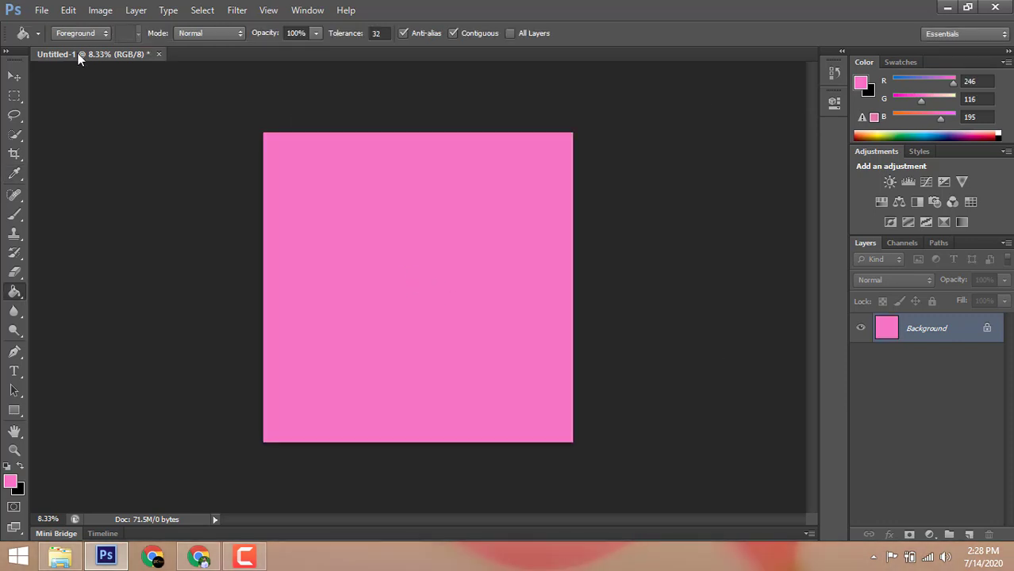
Place the Insta image from the desktop, scaled to about 302% and positioned slightly left of the canvas centre
{"action": "left_click", "coordinate": [14, 76]}
{"action": "left_click", "coordinate": [108, 556]}
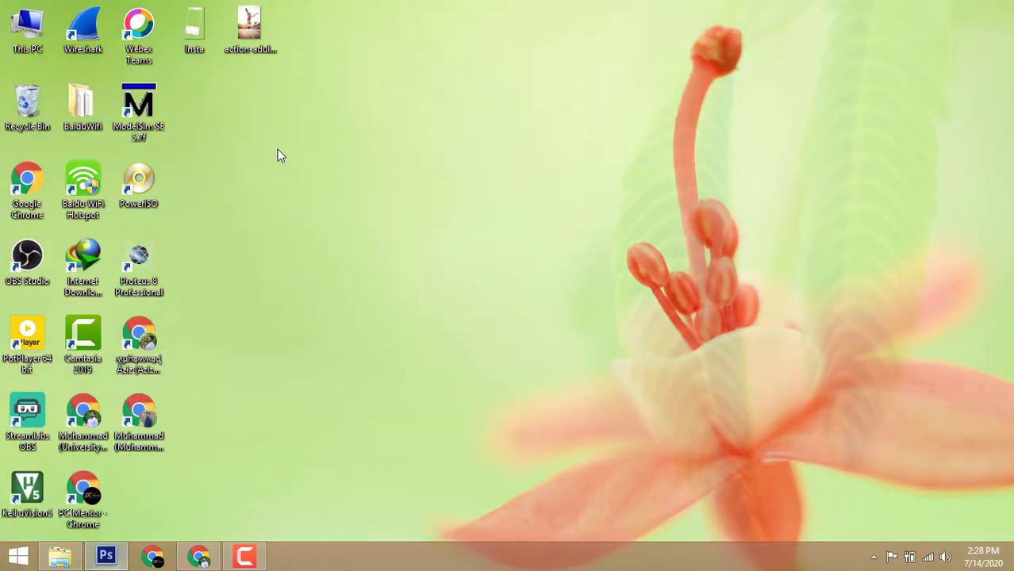
{"action": "left_click_drag", "start_coordinate": [193, 29], "coordinate": [373, 301]}
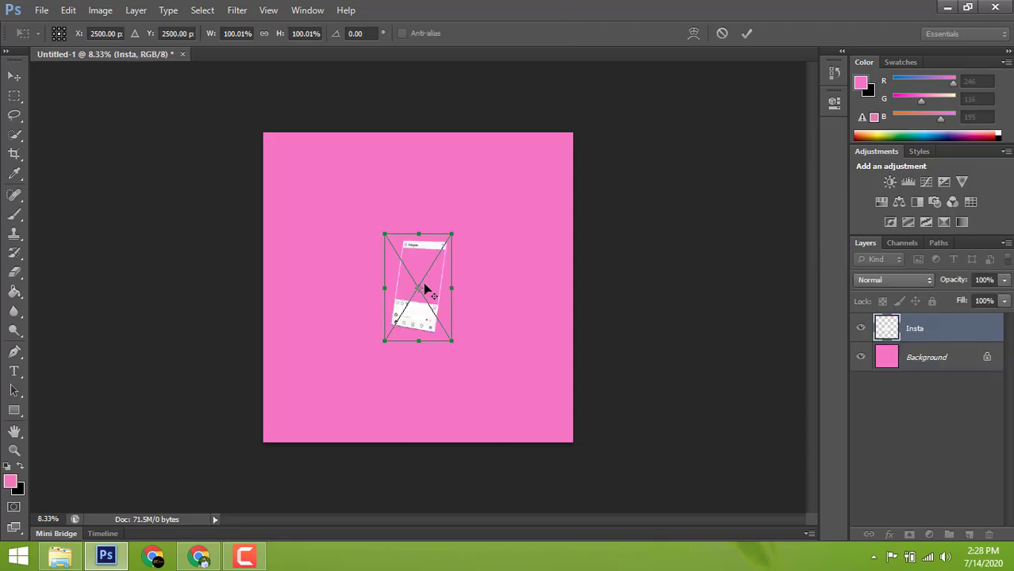
{"action": "left_click_drag", "start_coordinate": [450, 341], "coordinate": [553, 428]}
{"action": "left_click_drag", "start_coordinate": [484, 347], "coordinate": [466, 345]}
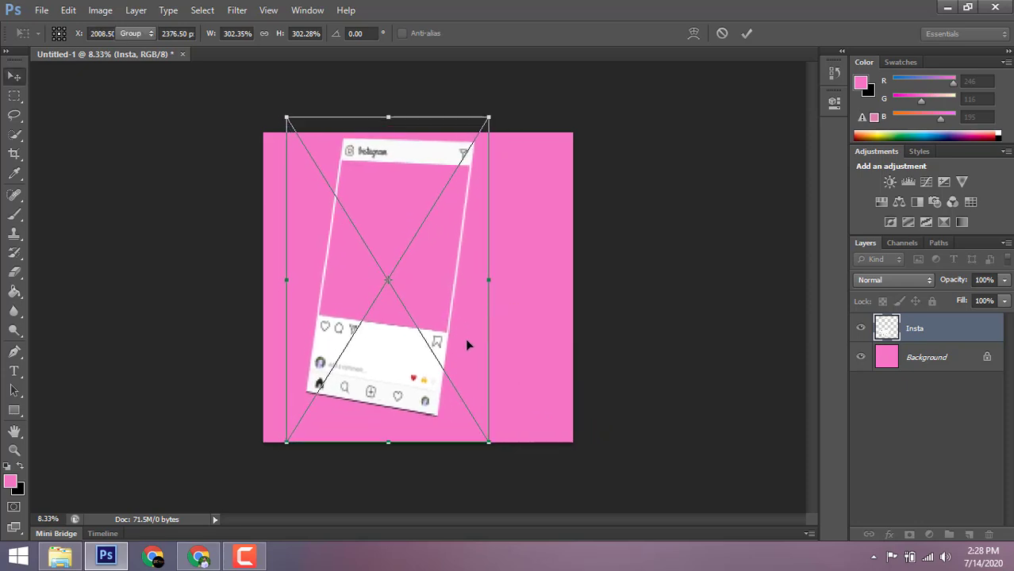
{"action": "key", "text": "Return"}
Place the action-adult-athlete-blur-213775 photo from the desktop, enlarged over the Instagram frame and rotated about 7.6° to match its tilt
{"action": "key", "text": "ctrl+plus"}
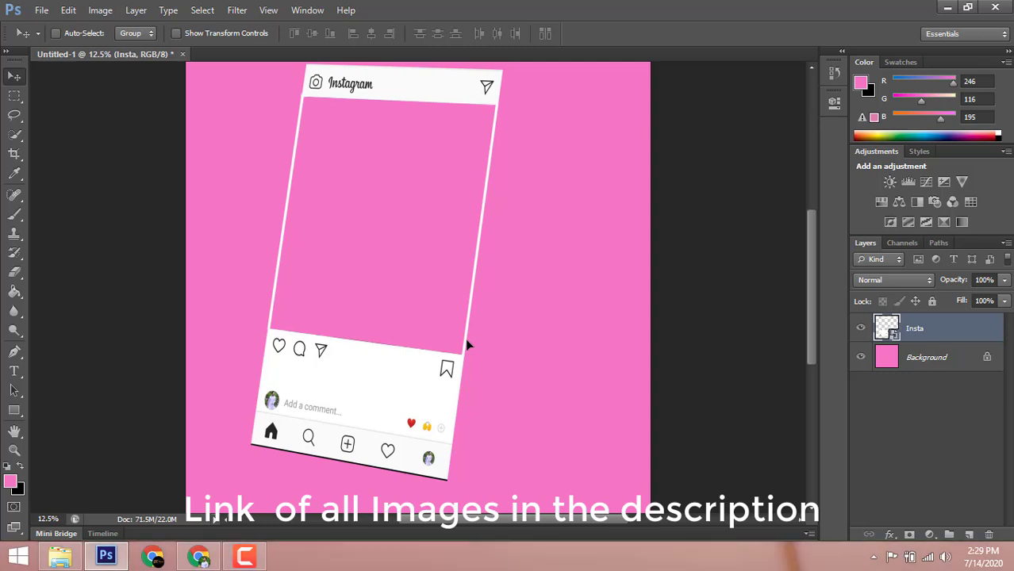
{"action": "mouse_move", "coordinate": [809, 341]}
{"action": "left_mouse_down"}
{"action": "mouse_move", "coordinate": [808, 328]}
{"action": "mouse_move", "coordinate": [808, 362]}
{"action": "mouse_move", "coordinate": [807, 339]}
{"action": "left_mouse_up"}
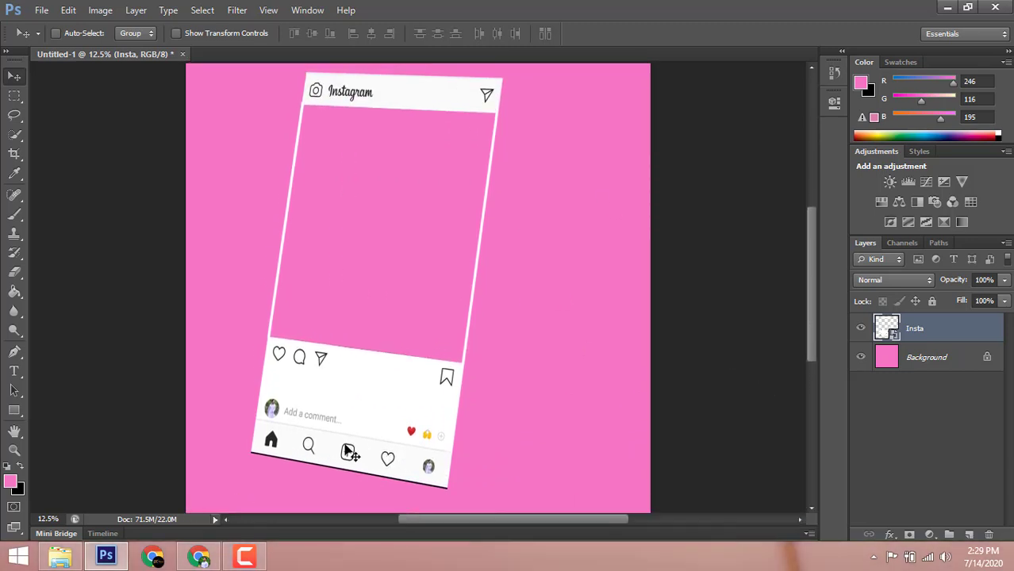
{"action": "left_click", "coordinate": [119, 560]}
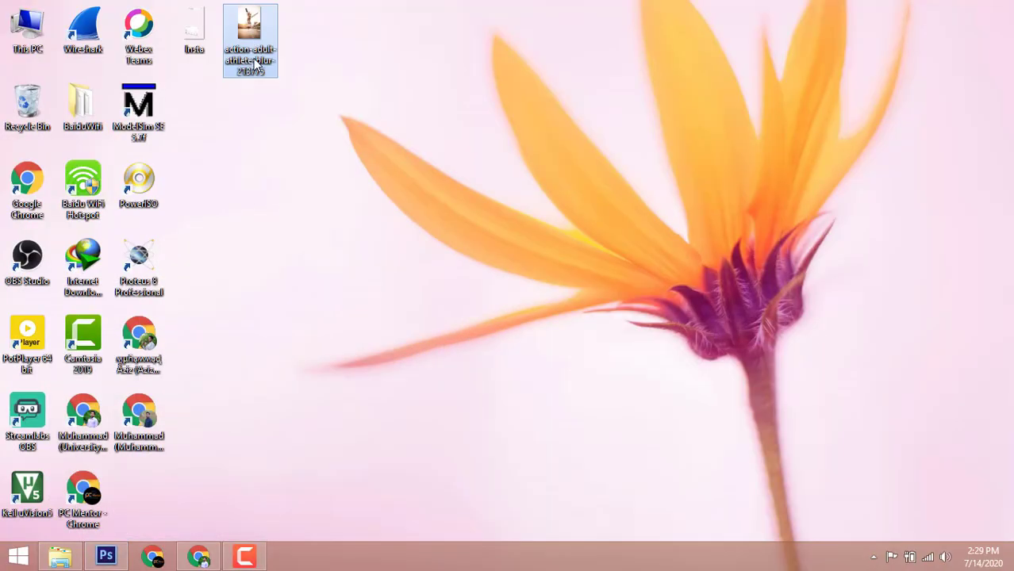
{"action": "left_click_drag", "start_coordinate": [255, 65], "coordinate": [388, 248]}
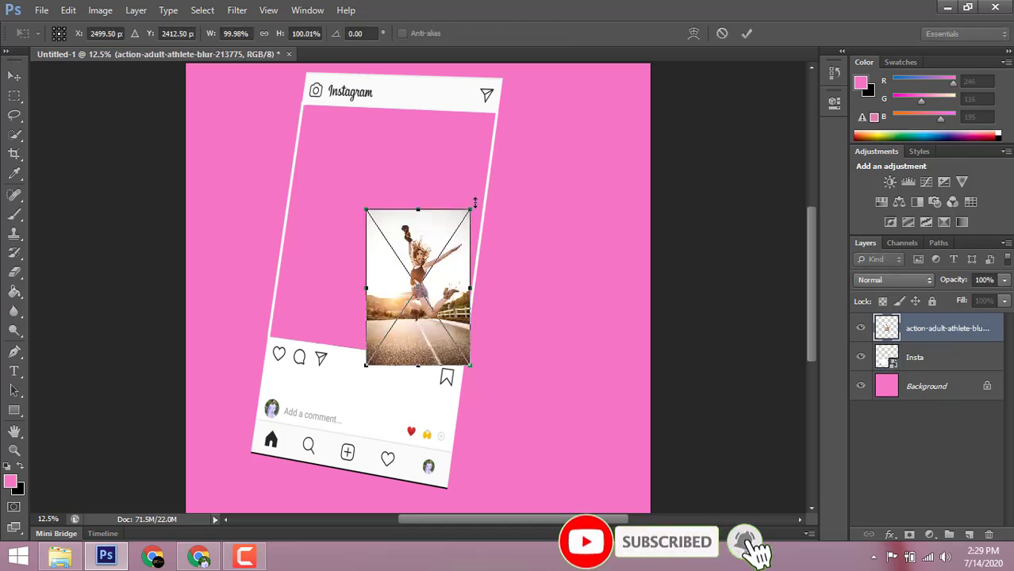
{"action": "left_click_drag", "start_coordinate": [476, 198], "coordinate": [590, 99]}
{"action": "key", "text": "Return"}
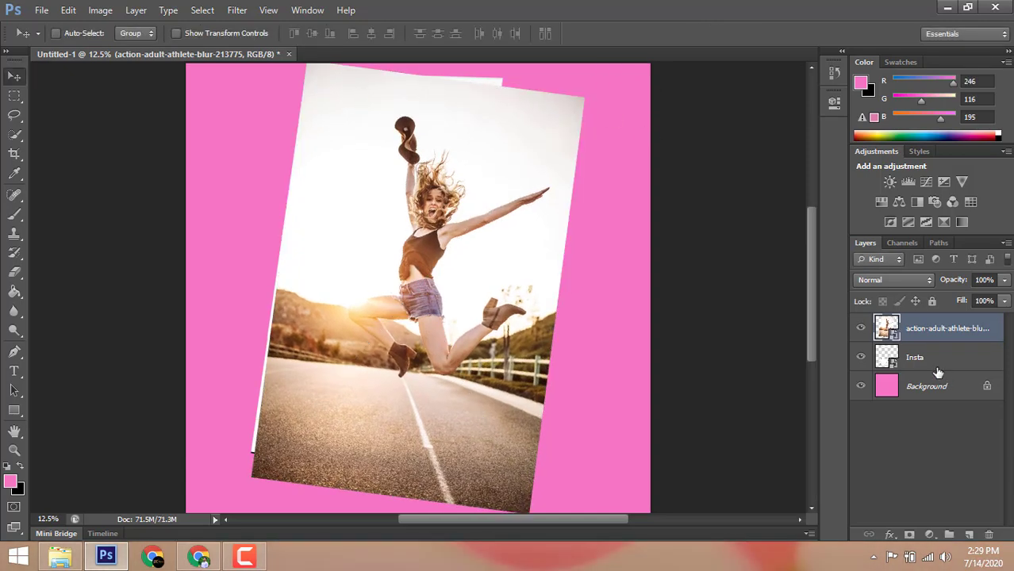
Move the athlete photo's layer beneath the Insta layer and shift the photo to the right behind the frame
{"action": "left_click", "coordinate": [915, 361]}
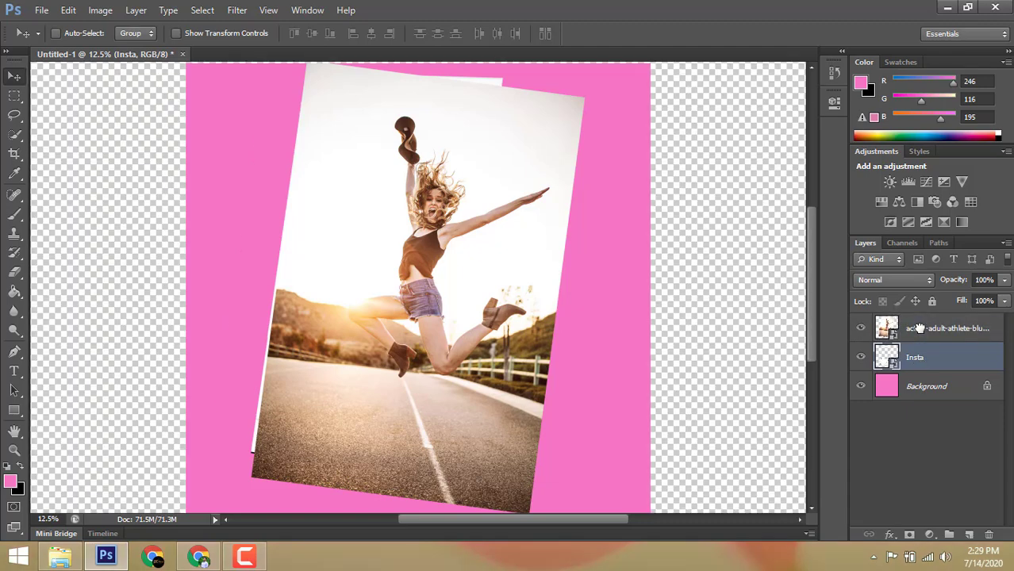
{"action": "left_click_drag", "start_coordinate": [923, 333], "coordinate": [918, 365]}
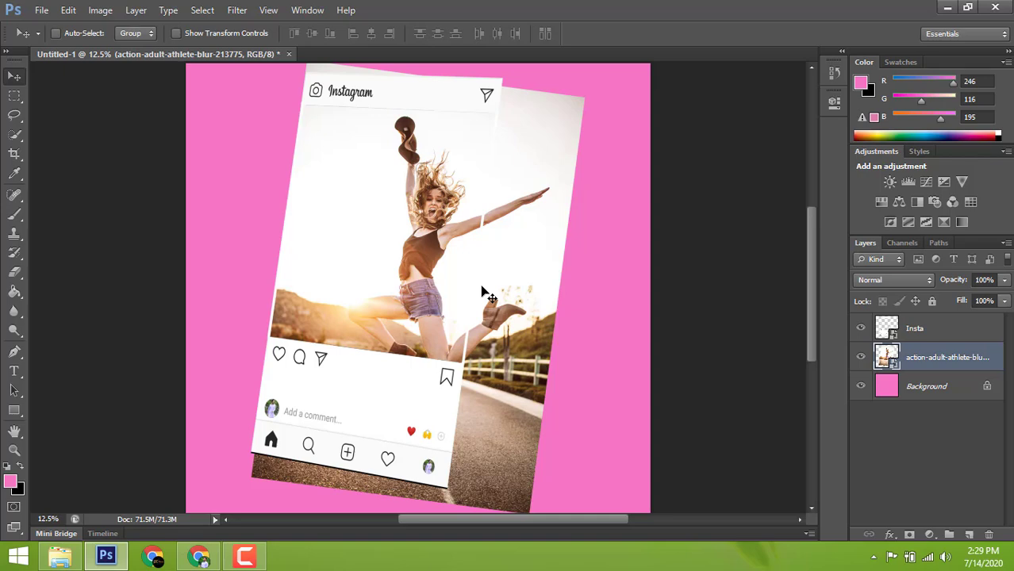
{"action": "left_click_drag", "start_coordinate": [482, 287], "coordinate": [514, 275]}
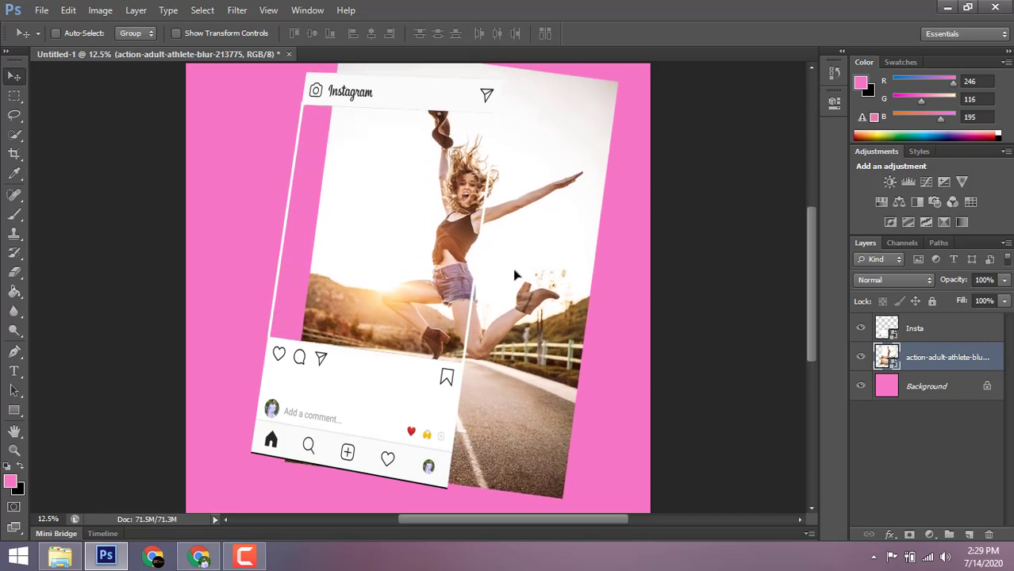
Widen the athlete photo to about 329% with Free Transform so it fills the frame up to its left border
{"action": "key", "text": "ctrl+t"}
{"action": "left_click_drag", "start_coordinate": [585, 291], "coordinate": [618, 290]}
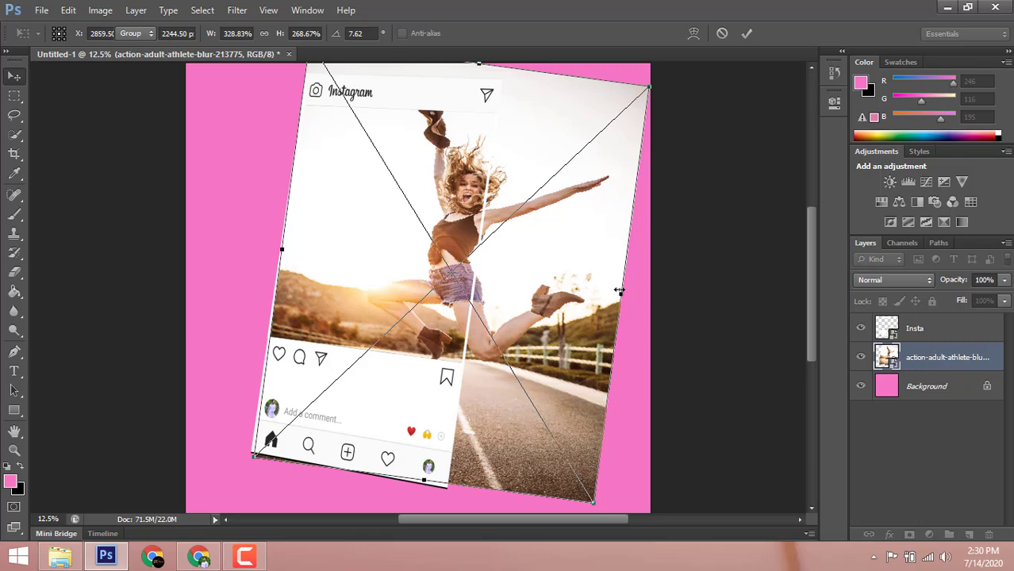
{"action": "key", "text": "Return"}
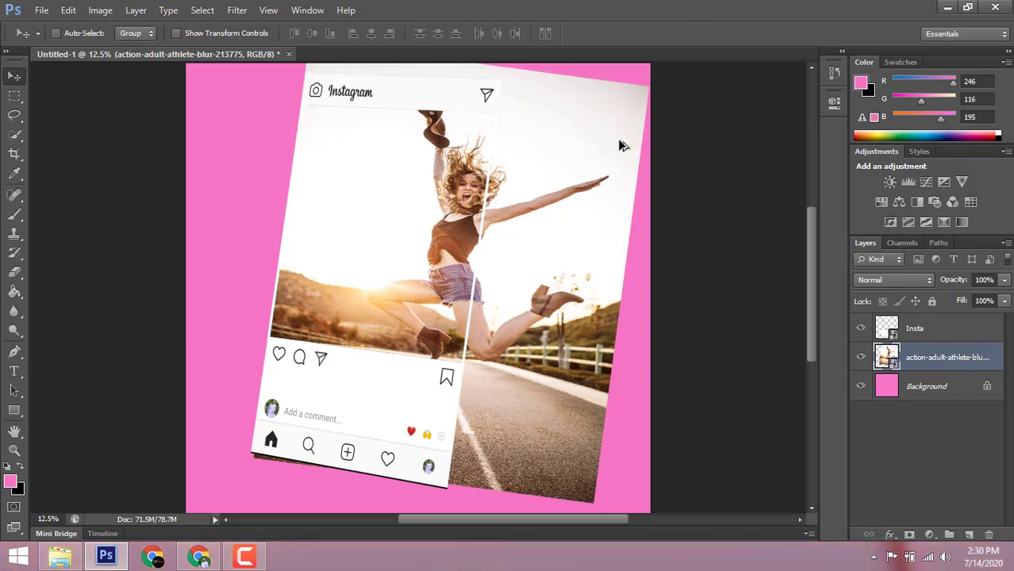
Scale the athlete photo down to about 308% width and 252% height, and nudge it slightly left
{"action": "key", "text": "ctrl+t"}
{"action": "left_click_drag", "start_coordinate": [646, 92], "coordinate": [639, 97]}
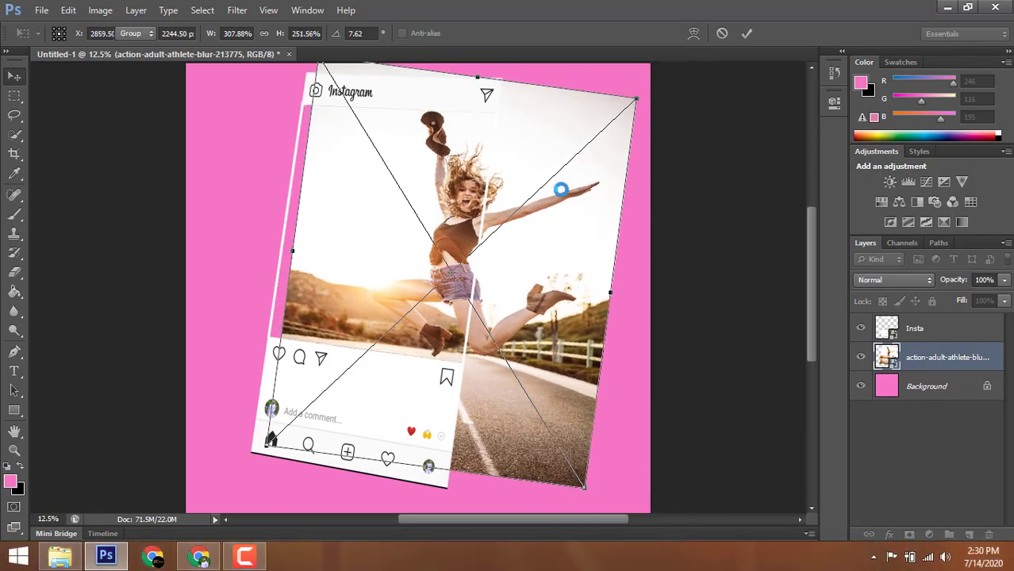
{"action": "left_click_drag", "start_coordinate": [533, 229], "coordinate": [523, 226]}
Rotate the athlete photo to about 8.2° and stretch its left edge to the frame border, about 310% wide
{"action": "key", "text": "ctrl+t"}
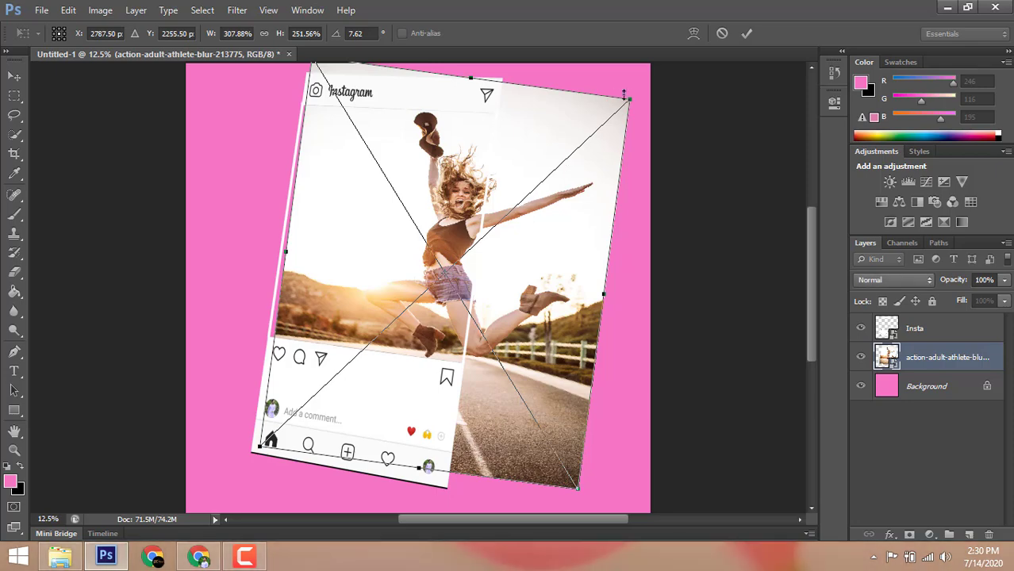
{"action": "left_click_drag", "start_coordinate": [632, 89], "coordinate": [635, 92]}
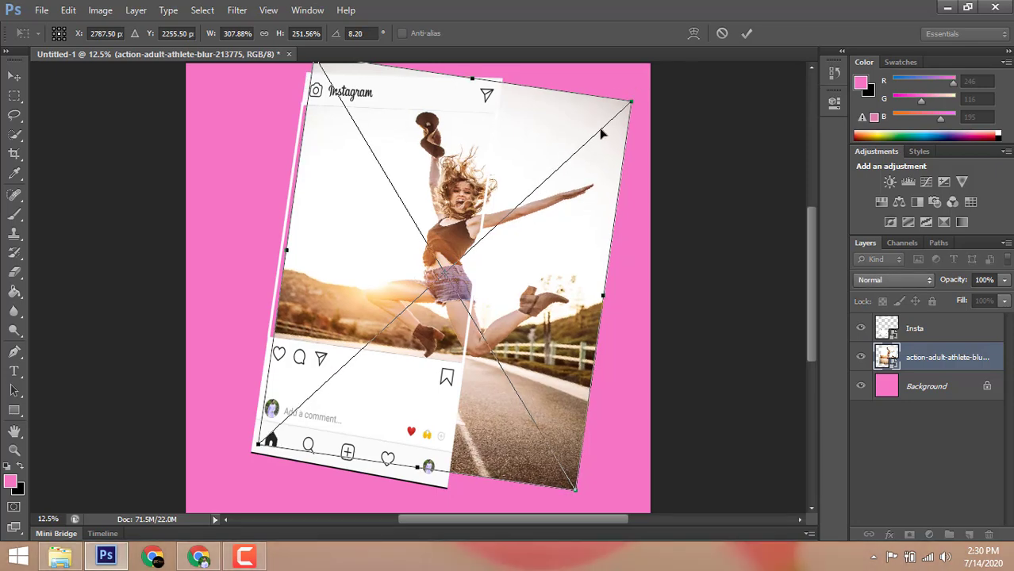
{"action": "left_click_drag", "start_coordinate": [559, 199], "coordinate": [560, 197]}
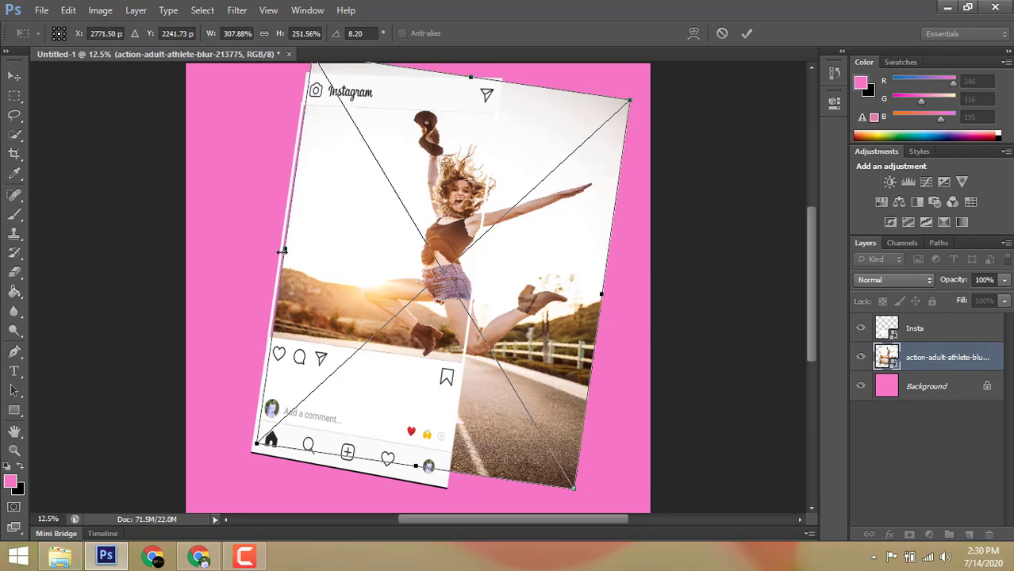
{"action": "left_click_drag", "start_coordinate": [280, 252], "coordinate": [280, 254]}
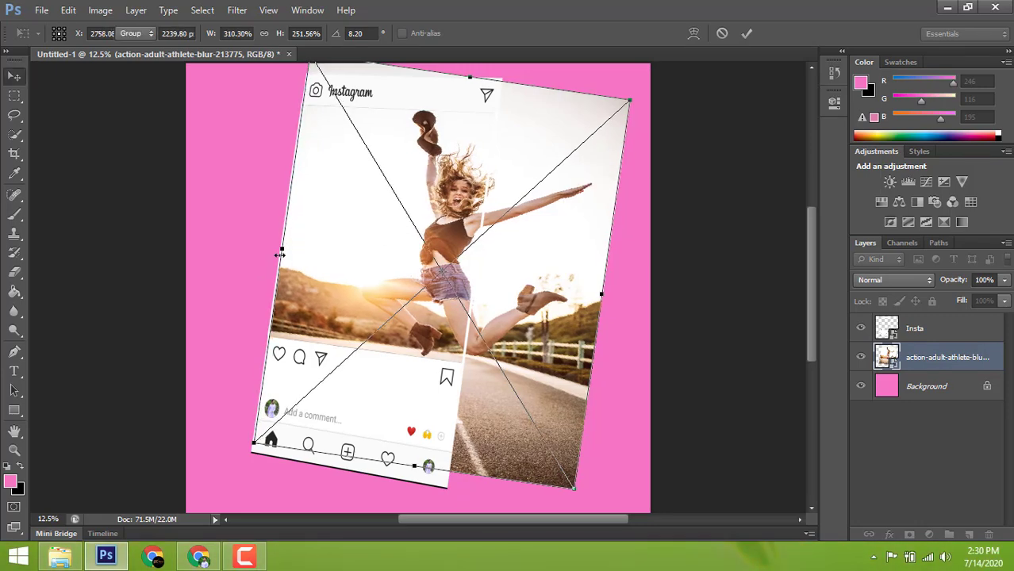
{"action": "key", "text": "Return"}
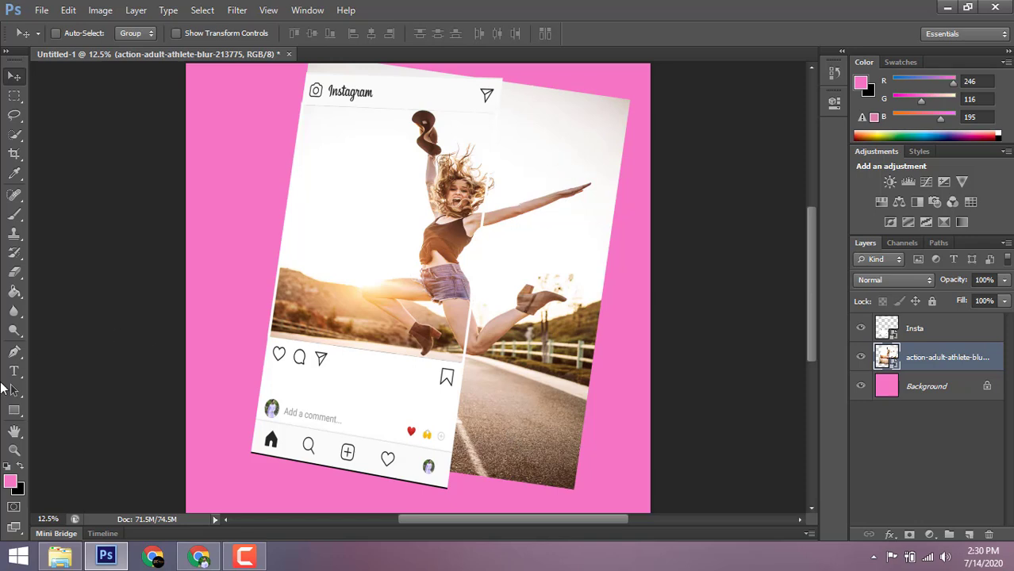
Start a Pen path around the photo area outside the frame, from the bottom frame edge past the photo's right corners to the frame's top
{"action": "left_click", "coordinate": [17, 355]}
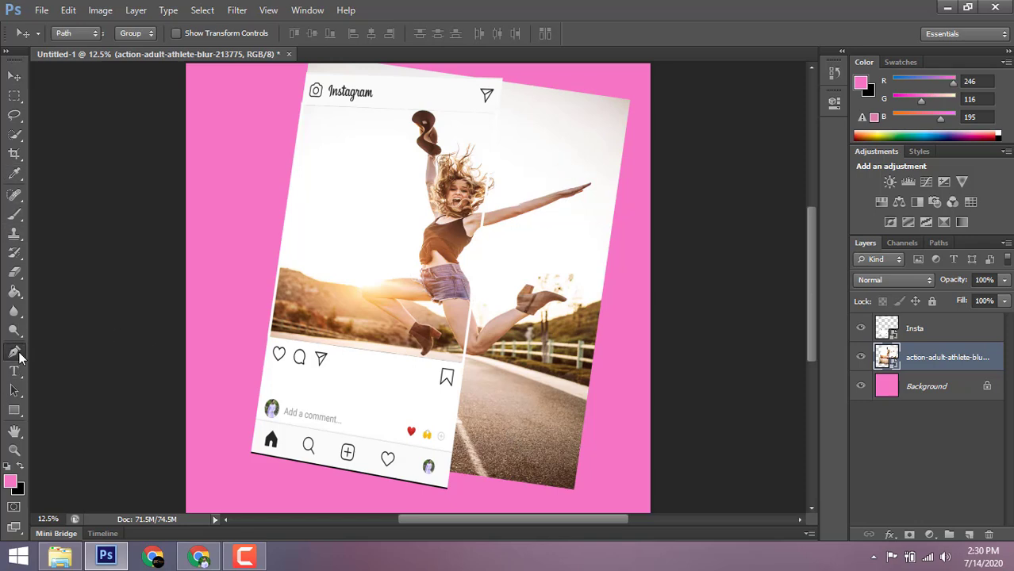
{"action": "key", "text": "ctrl+plus"}
{"action": "key", "text": "ctrl+plus"}
{"action": "key", "text": "ctrl+plus"}
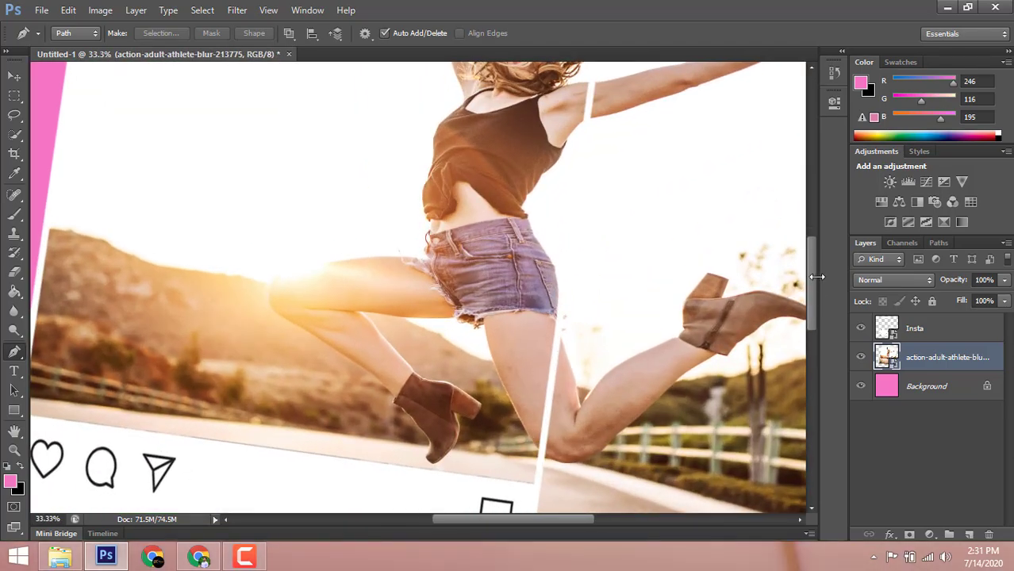
{"action": "left_click_drag", "start_coordinate": [811, 278], "coordinate": [806, 368]}
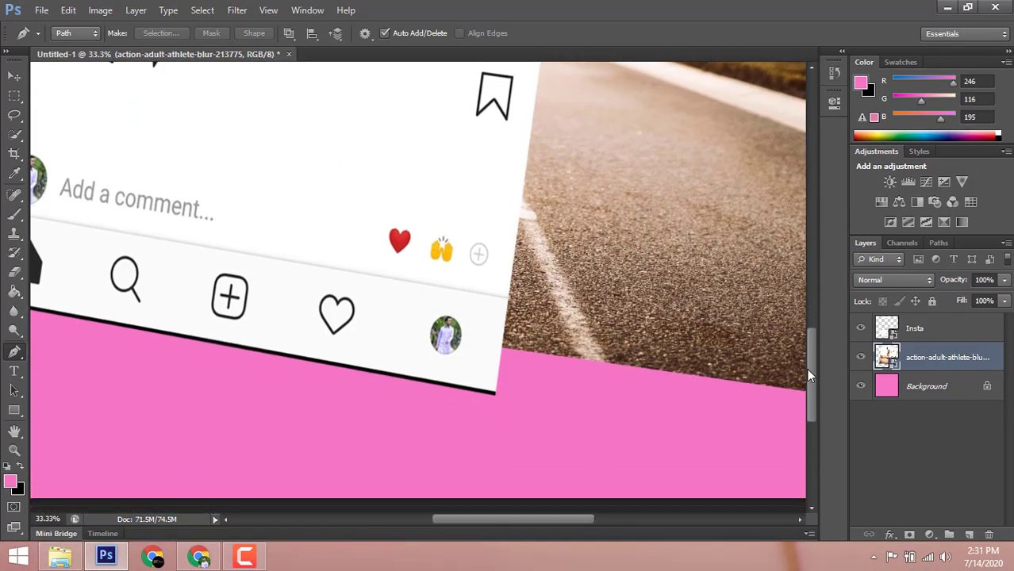
{"action": "left_click_drag", "start_coordinate": [553, 520], "coordinate": [603, 520]}
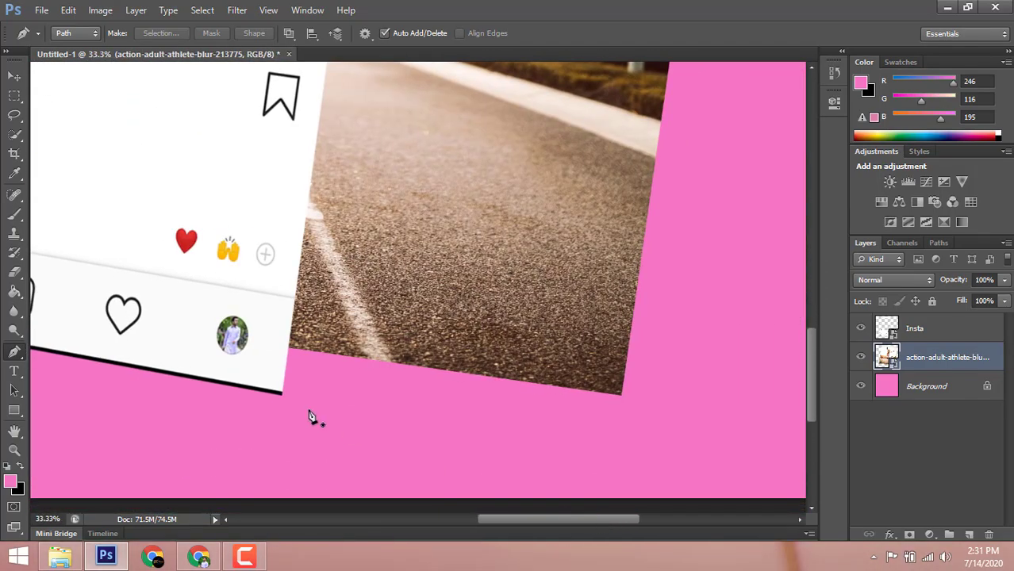
{"action": "left_click", "coordinate": [291, 348]}
{"action": "left_click", "coordinate": [621, 395]}
{"action": "mouse_move", "coordinate": [811, 395]}
{"action": "left_mouse_down"}
{"action": "mouse_move", "coordinate": [811, 213]}
{"action": "mouse_move", "coordinate": [810, 228]}
{"action": "left_mouse_up"}
{"action": "left_click", "coordinate": [772, 212]}
{"action": "left_click", "coordinate": [430, 161]}
Continue the path down the frame's right edge and around the woman's hair that extends beyond the frame
{"action": "left_click", "coordinate": [397, 406]}
{"action": "left_click", "coordinate": [412, 401]}
{"action": "left_click", "coordinate": [421, 447]}
{"action": "left_click", "coordinate": [391, 476]}
Trace the path along the upper edge of the outstretched arm from the frame border to just past the elbow
{"action": "key", "text": "ctrl+plus"}
{"action": "key", "text": "ctrl+plus"}
{"action": "key", "text": "ctrl+plus"}
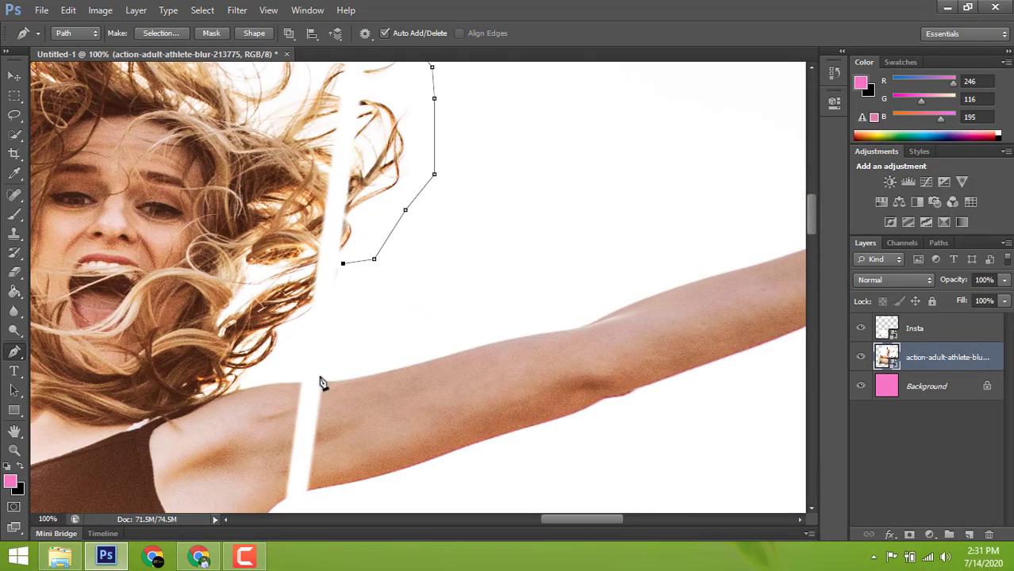
{"action": "left_click", "coordinate": [322, 382]}
{"action": "left_click", "coordinate": [364, 377]}
{"action": "left_click", "coordinate": [383, 370]}
{"action": "left_click", "coordinate": [422, 361]}
{"action": "left_click", "coordinate": [485, 343]}
{"action": "left_click", "coordinate": [522, 335]}
{"action": "left_click", "coordinate": [568, 330]}
{"action": "left_click", "coordinate": [639, 300]}
Continue the path along the top of the forearm and hand towards the fingertips
{"action": "left_click_drag", "start_coordinate": [583, 520], "coordinate": [618, 507]}
{"action": "left_click", "coordinate": [522, 235]}
{"action": "left_click", "coordinate": [608, 208]}
{"action": "left_click", "coordinate": [646, 198]}
{"action": "left_click", "coordinate": [662, 194]}
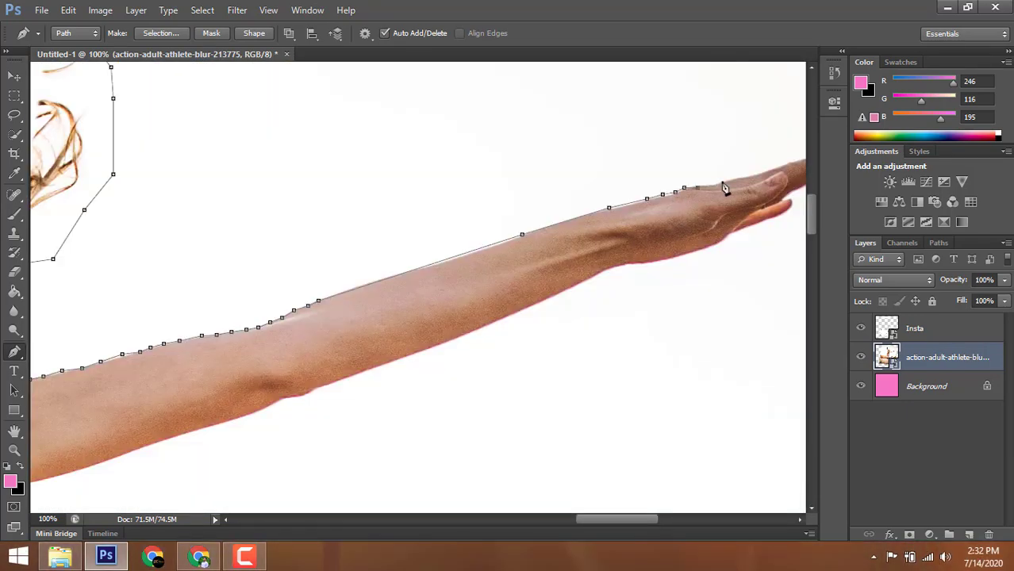
{"action": "scroll", "coordinate": [602, 212], "scroll_direction": "right", "scroll_amount": 3}
{"action": "left_click", "coordinate": [634, 175]}
{"action": "left_click", "coordinate": [647, 171]}
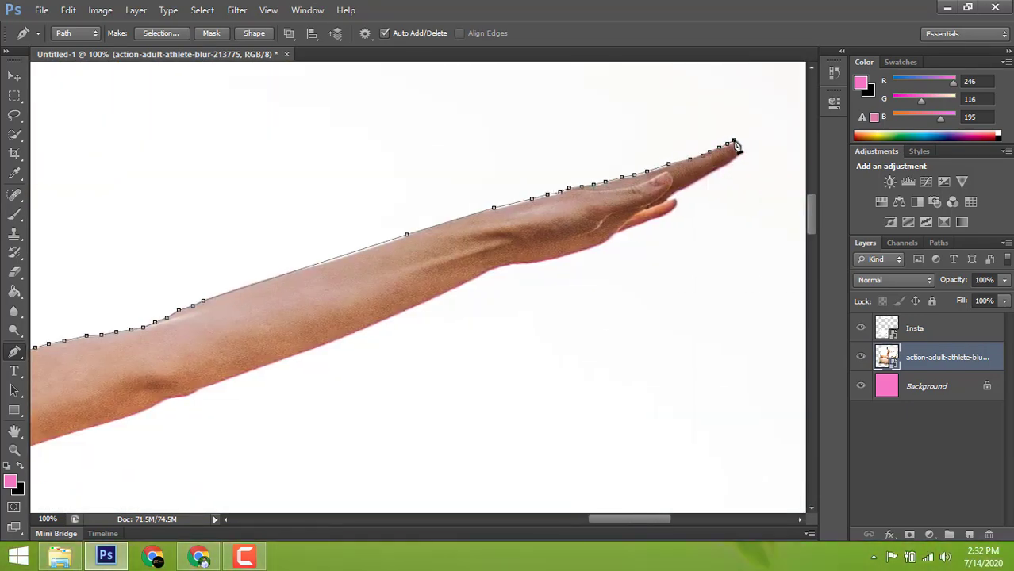
Trace the path around the fingertips and along the underside of the fingers to the palm
{"action": "left_click", "coordinate": [737, 155]}
{"action": "left_click", "coordinate": [725, 167]}
{"action": "left_click", "coordinate": [674, 195]}
{"action": "left_click", "coordinate": [670, 204]}
{"action": "left_click", "coordinate": [653, 221]}
{"action": "left_click", "coordinate": [614, 234]}
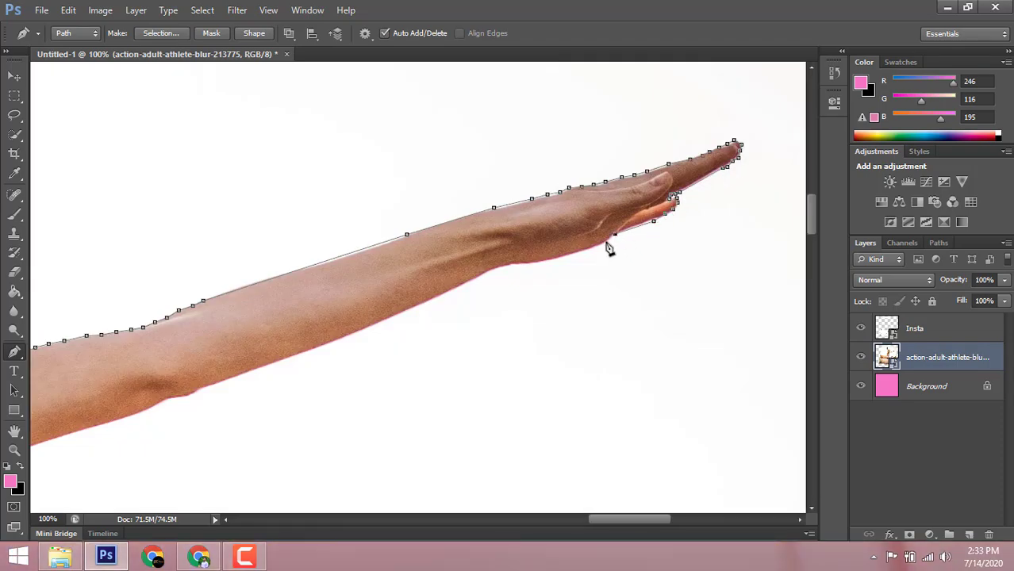
Continue the path along the underside of the hand and forearm to just past the elbow
{"action": "left_click", "coordinate": [603, 244]}
{"action": "left_click", "coordinate": [565, 255]}
{"action": "left_click", "coordinate": [523, 264]}
{"action": "left_click", "coordinate": [480, 276]}
{"action": "left_click", "coordinate": [429, 301]}
{"action": "left_click", "coordinate": [385, 319]}
{"action": "left_click", "coordinate": [339, 340]}
{"action": "left_click", "coordinate": [315, 347]}
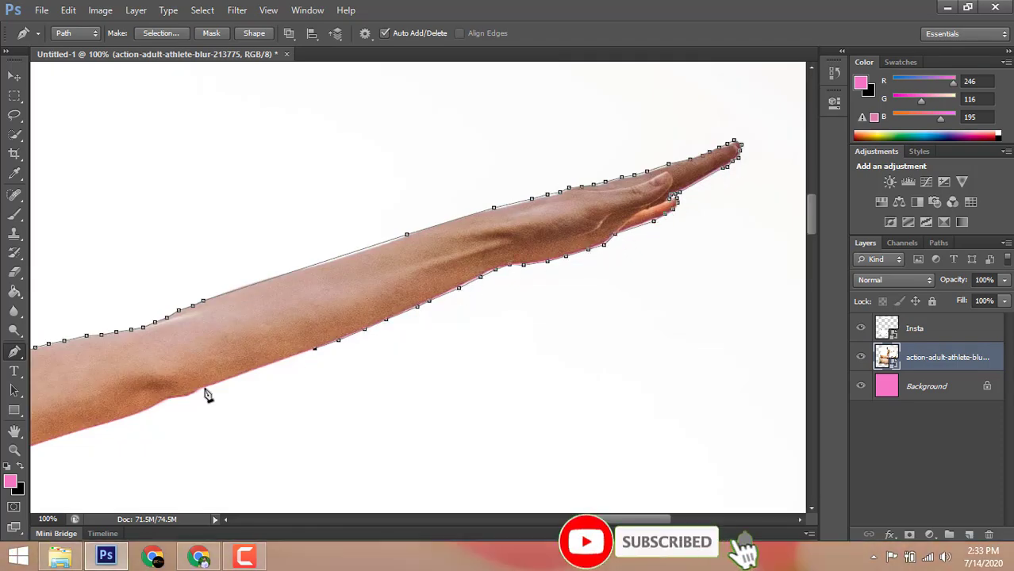
{"action": "left_click", "coordinate": [204, 388]}
{"action": "left_click", "coordinate": [175, 397]}
Trace the underside of the upper arm back to the frame's edge
{"action": "left_click_drag", "start_coordinate": [607, 519], "coordinate": [550, 519]}
{"action": "left_click", "coordinate": [665, 414]}
{"action": "left_click", "coordinate": [631, 426]}
{"action": "left_click", "coordinate": [586, 439]}
{"action": "left_click", "coordinate": [530, 459]}
{"action": "left_click", "coordinate": [501, 468]}
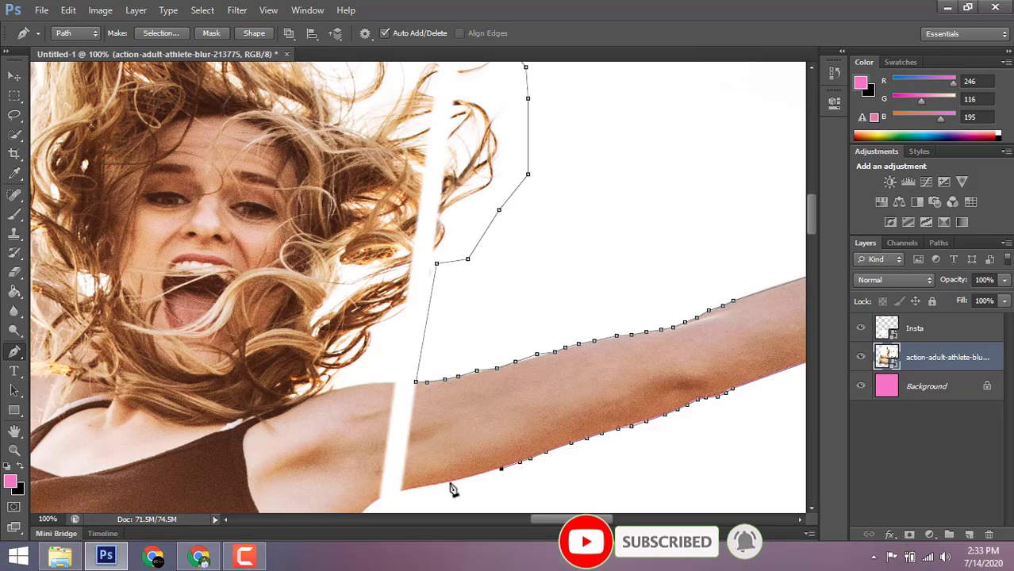
{"action": "left_click", "coordinate": [401, 487]}
Extend the path down the frame's edge to the thigh and along the back of the thigh into the knee crease
{"action": "scroll", "coordinate": [401, 487], "scroll_direction": "down", "scroll_amount": 10}
{"action": "left_click", "coordinate": [312, 288]}
{"action": "left_click", "coordinate": [318, 304]}
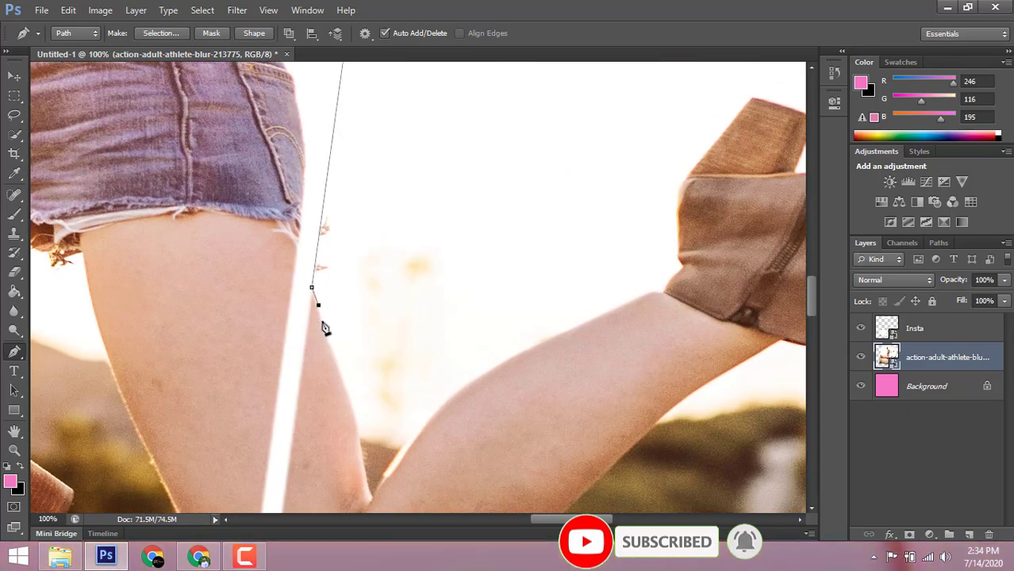
{"action": "left_click", "coordinate": [338, 370]}
{"action": "left_click", "coordinate": [358, 425]}
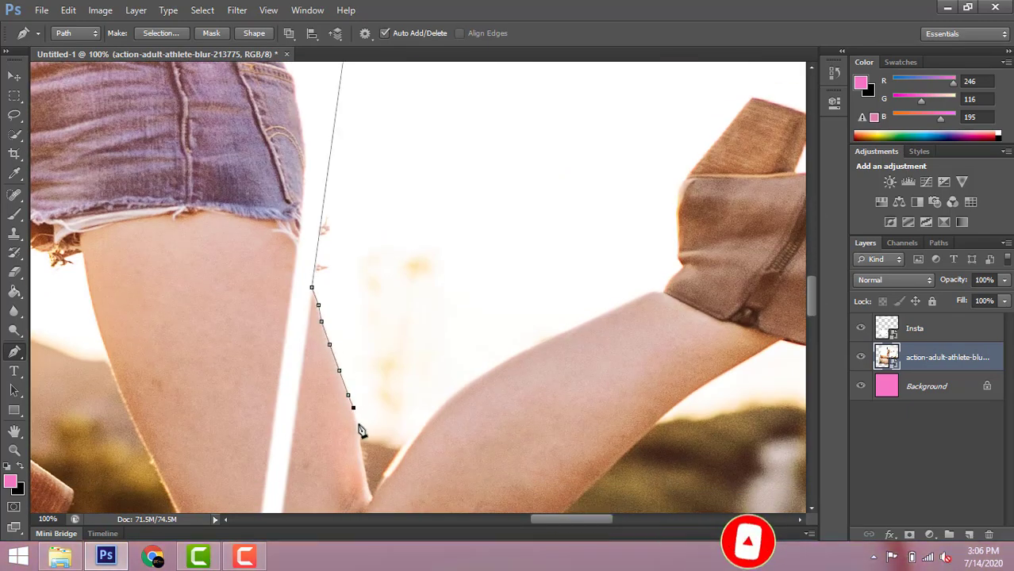
{"action": "left_click", "coordinate": [364, 471]}
{"action": "left_click", "coordinate": [372, 496]}
Trace the path from the knee crease along the calf to the top of the boot
{"action": "left_click", "coordinate": [389, 474]}
{"action": "left_click", "coordinate": [406, 453]}
{"action": "left_click", "coordinate": [425, 425]}
{"action": "left_click", "coordinate": [446, 403]}
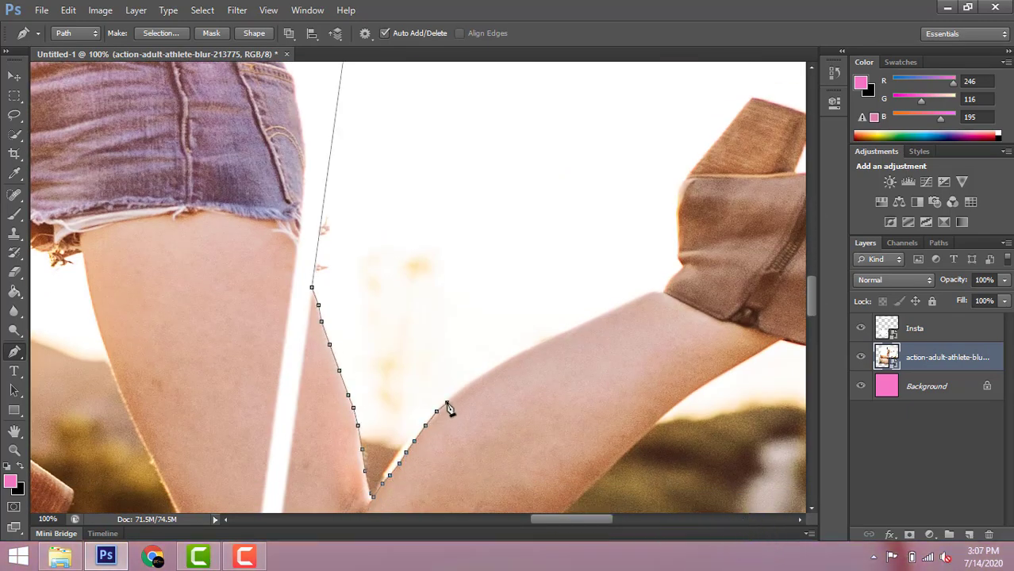
{"action": "left_click", "coordinate": [541, 343]}
{"action": "left_click", "coordinate": [594, 316]}
{"action": "left_click", "coordinate": [648, 292]}
{"action": "left_click", "coordinate": [658, 292]}
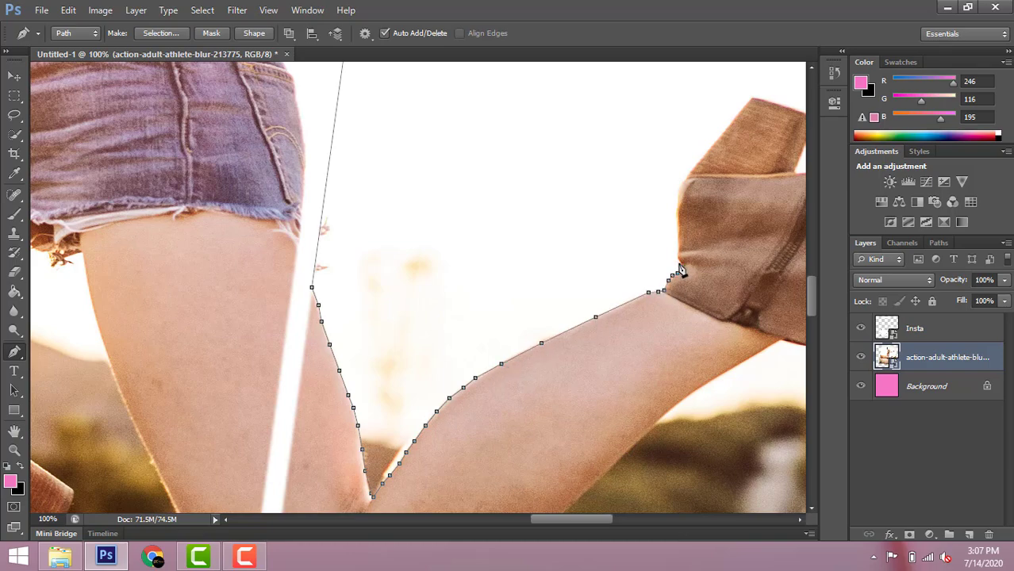
Continue the path around the back of the boot and its heel to the start of the sole
{"action": "left_click", "coordinate": [678, 193]}
{"action": "left_click", "coordinate": [681, 182]}
{"action": "left_click", "coordinate": [684, 177]}
{"action": "left_click", "coordinate": [751, 97]}
{"action": "scroll", "coordinate": [751, 99], "scroll_direction": "right", "scroll_amount": 5}
{"action": "left_click", "coordinate": [442, 117]}
{"action": "left_click", "coordinate": [422, 172]}
{"action": "left_click", "coordinate": [432, 172]}
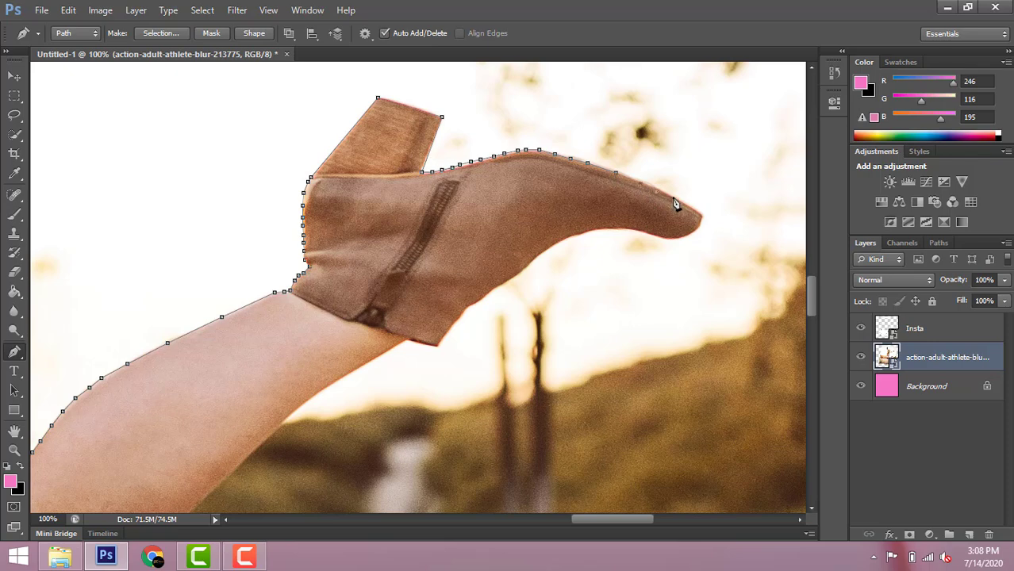
Trace the path around the boot's toe and back along its upper side towards the ankle
{"action": "left_click", "coordinate": [691, 234]}
{"action": "left_click", "coordinate": [674, 238]}
{"action": "left_click", "coordinate": [660, 238]}
{"action": "left_click", "coordinate": [646, 233]}
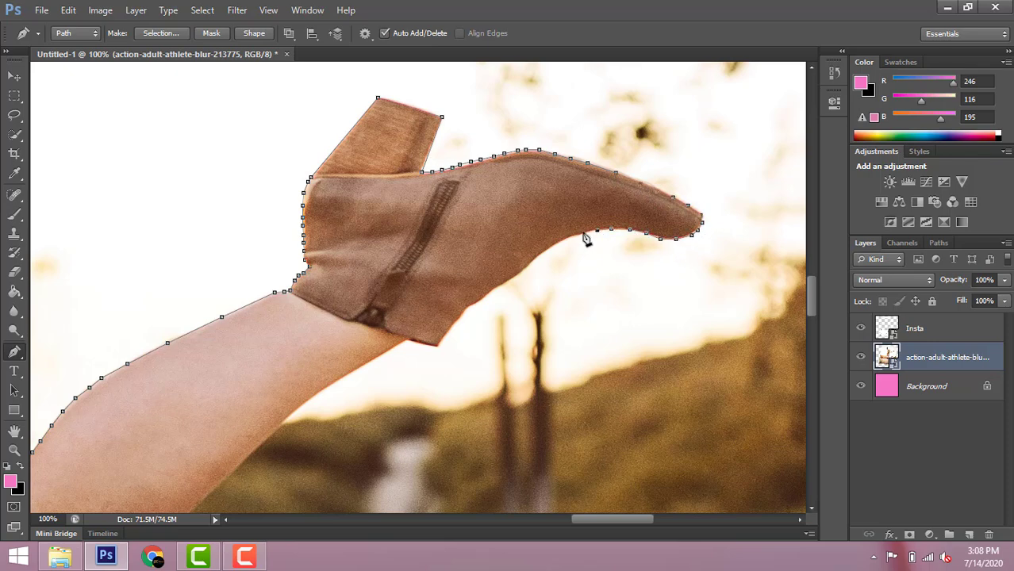
{"action": "left_click", "coordinate": [518, 274]}
{"action": "left_click", "coordinate": [501, 287]}
{"action": "left_click", "coordinate": [489, 293]}
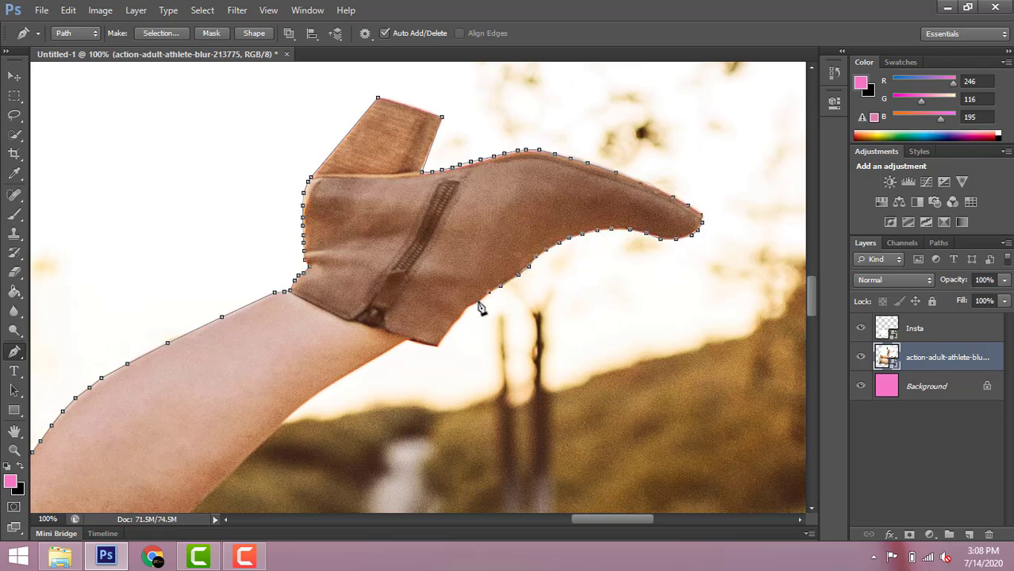
Trace the shin and knee back to the frame, and close the path at its starting point by the frame's lower edge
{"action": "left_click", "coordinate": [334, 385]}
{"action": "left_click", "coordinate": [284, 421]}
{"action": "left_click", "coordinate": [254, 453]}
{"action": "left_click_drag", "start_coordinate": [810, 296], "coordinate": [811, 332]}
{"action": "left_click_drag", "start_coordinate": [612, 519], "coordinate": [565, 519]}
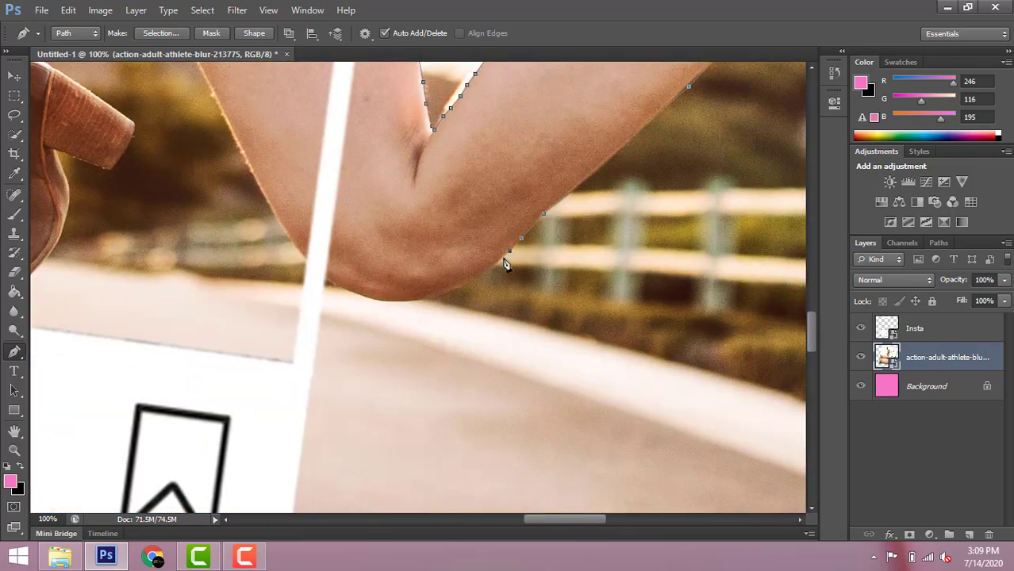
{"action": "scroll", "coordinate": [781, 407], "scroll_direction": "down", "scroll_amount": 5}
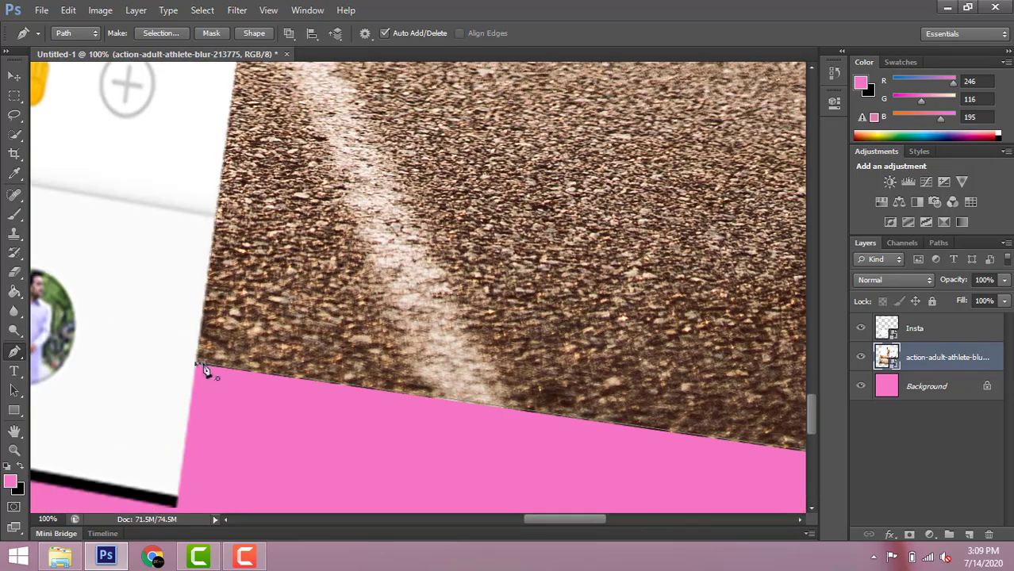
Convert the closed path into a new anti-aliased selection
{"action": "key", "text": "ctrl+minus"}
{"action": "key", "text": "ctrl+minus"}
{"action": "key", "text": "ctrl+minus"}
{"action": "key", "text": "ctrl+minus"}
{"action": "key", "text": "ctrl+minus"}
{"action": "scroll", "coordinate": [335, 358], "scroll_direction": "up", "scroll_amount": 5}
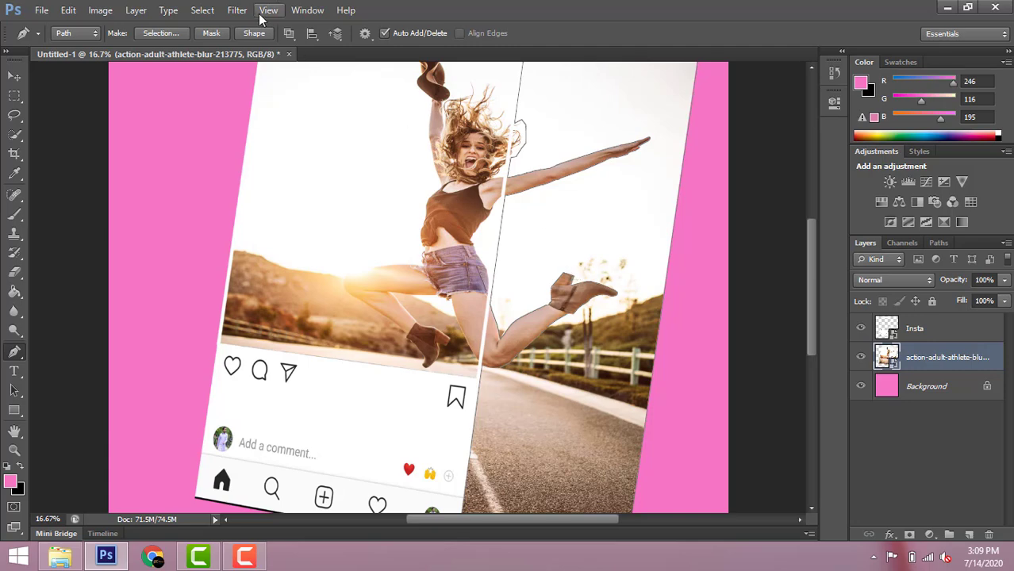
{"action": "right_click", "coordinate": [608, 182]}
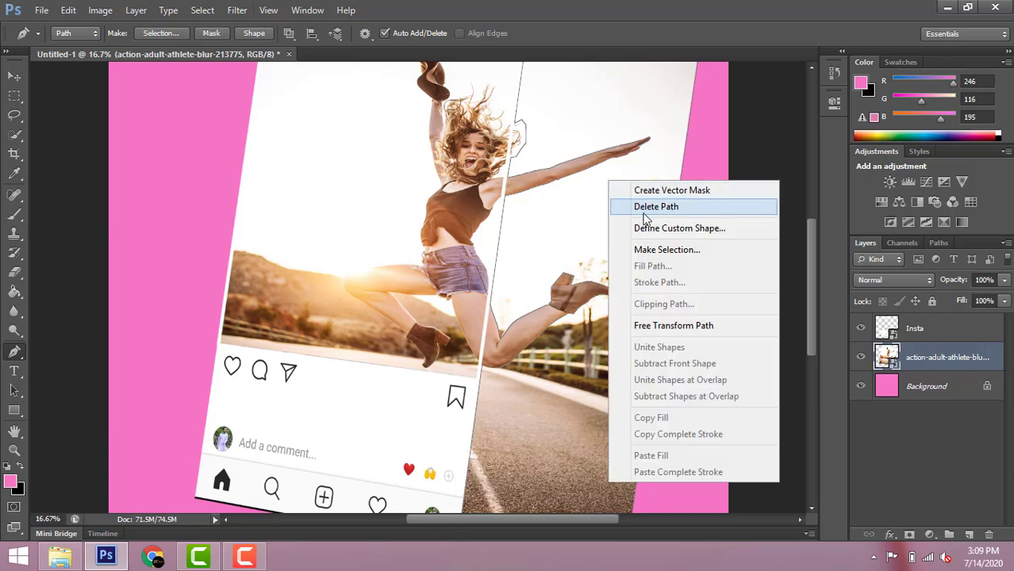
{"action": "left_click", "coordinate": [652, 251]}
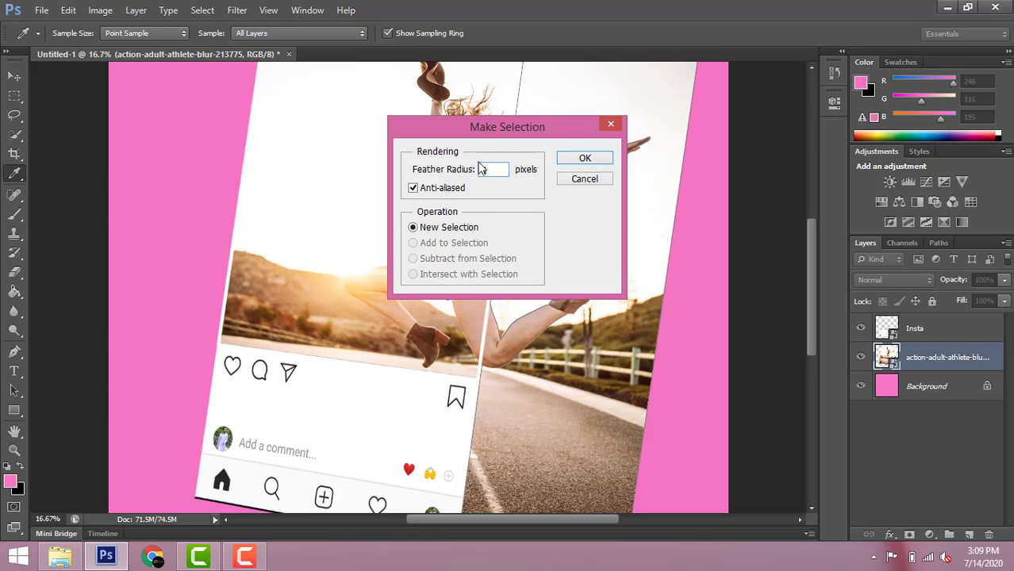
{"action": "left_click", "coordinate": [584, 158]}
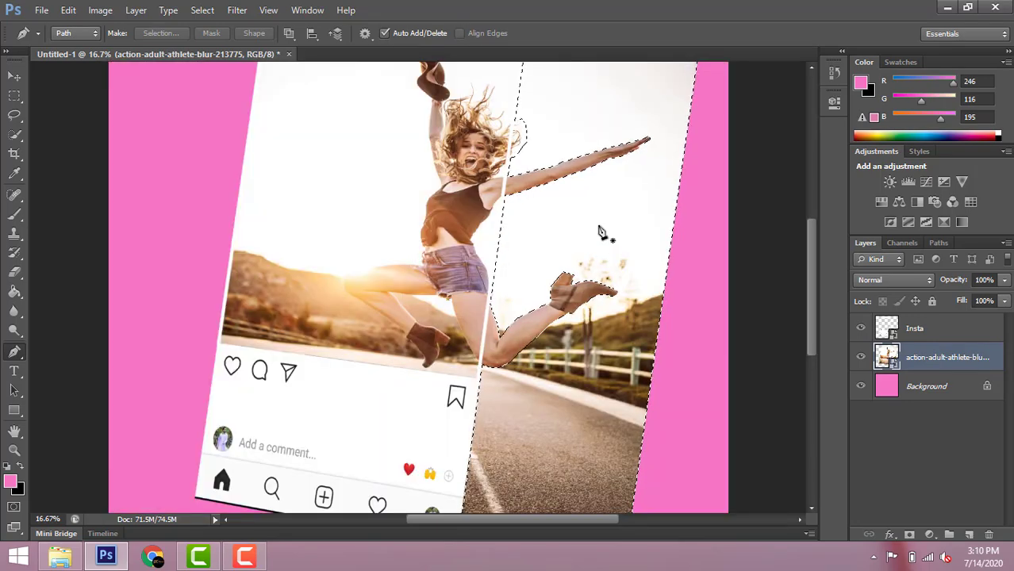
Try to delete the selected area from the athlete photo's smart object layer
{"action": "key", "text": "Delete"}
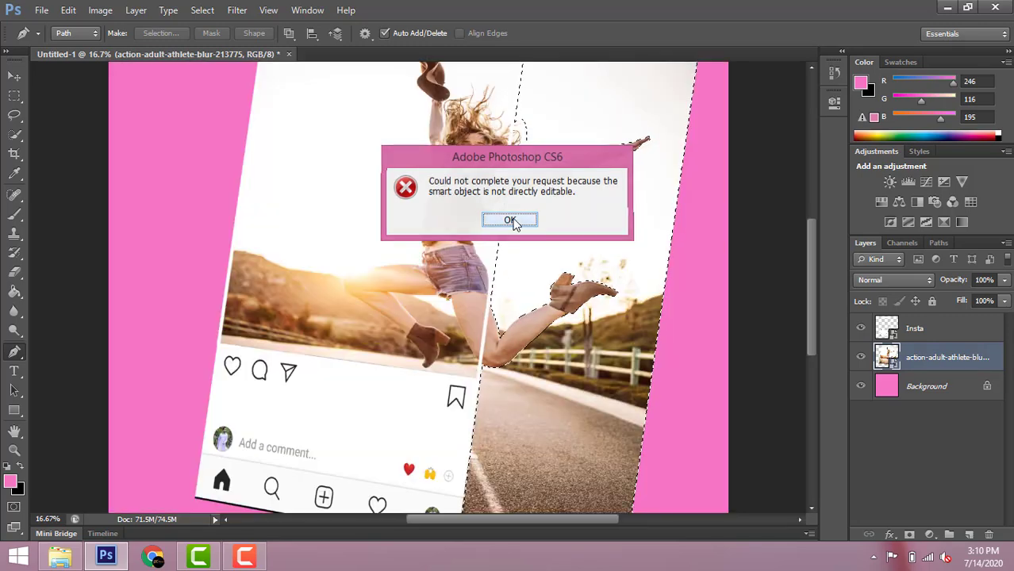
{"action": "left_click", "coordinate": [510, 220]}
{"action": "key", "text": "Delete"}
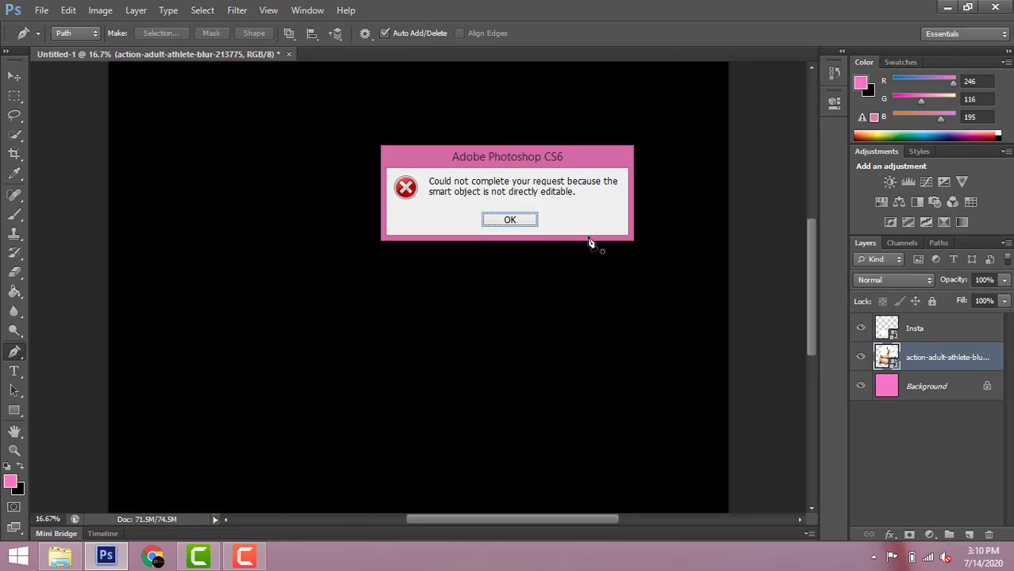
{"action": "key", "text": "Return"}
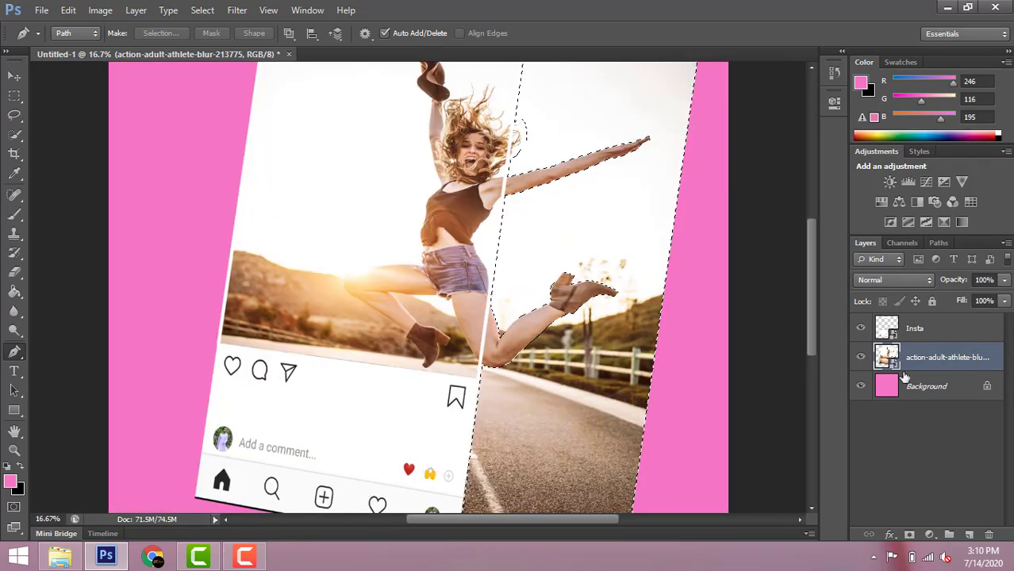
Rasterize the athlete photo layer and delete the selected background outside the frame
{"action": "right_click", "coordinate": [916, 364]}
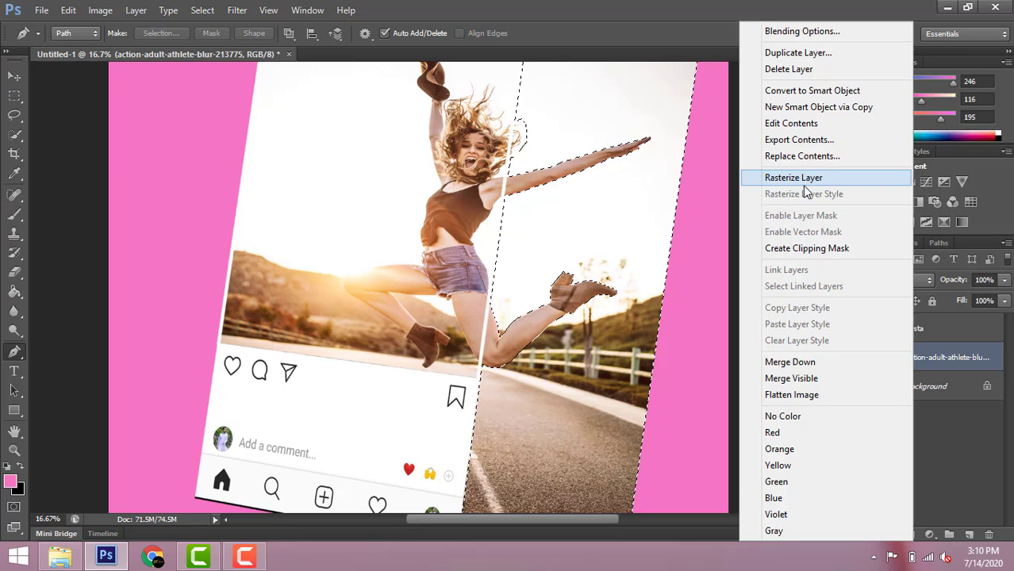
{"action": "left_click", "coordinate": [803, 183]}
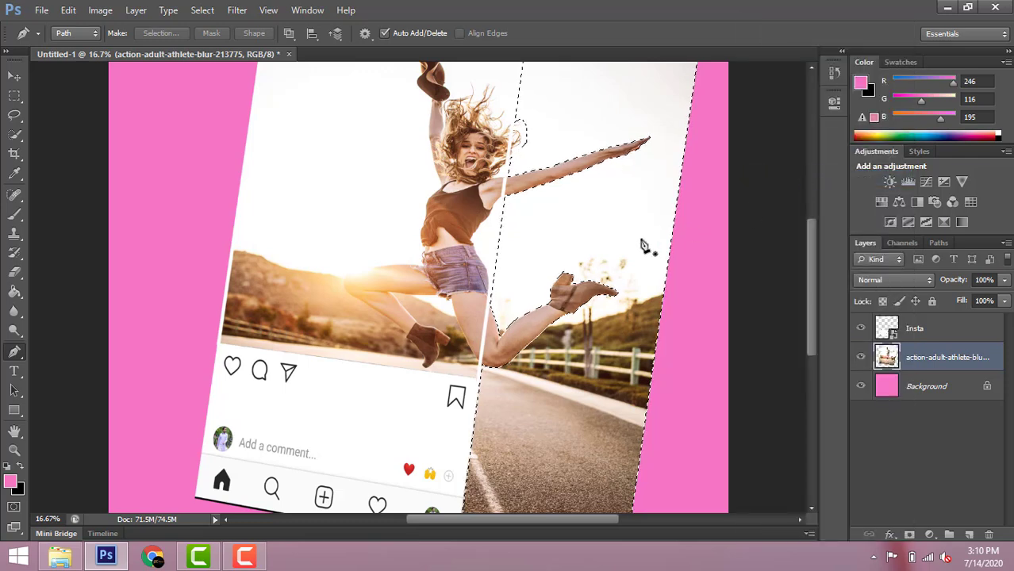
{"action": "key", "text": "Delete"}
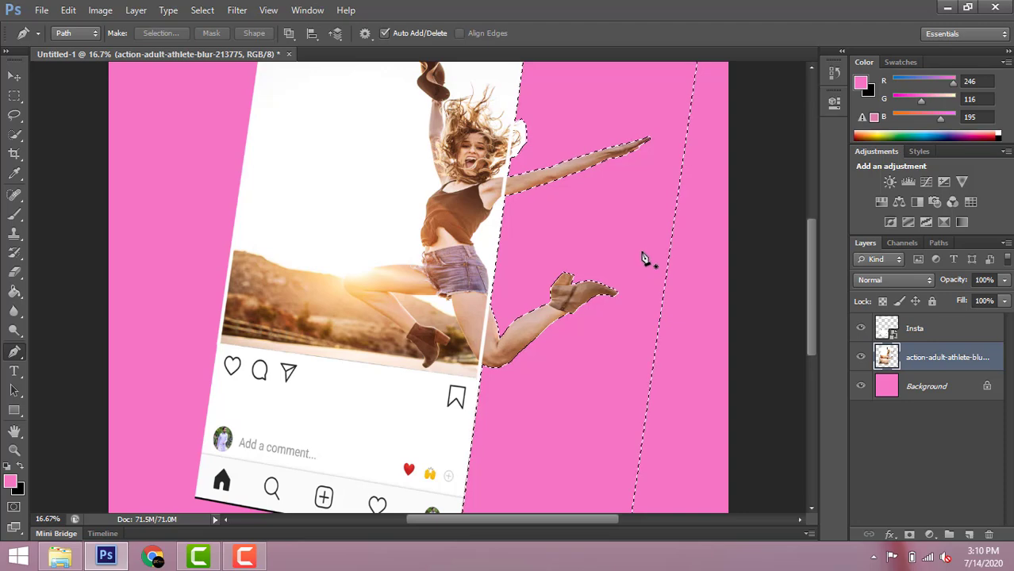
Deselect the cleared area beside the frame
{"action": "right_click", "coordinate": [644, 258]}
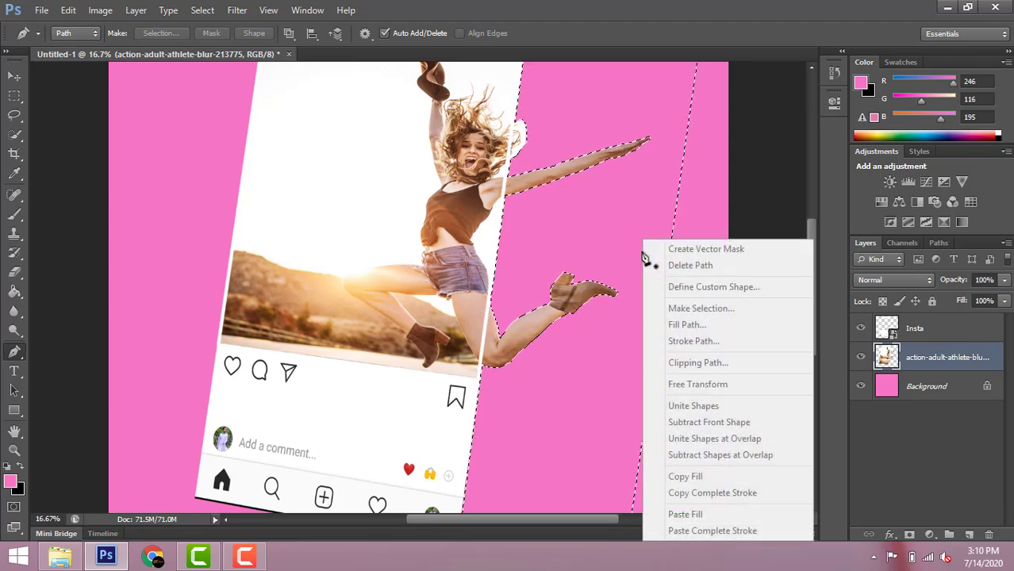
{"action": "key", "text": "Escape"}
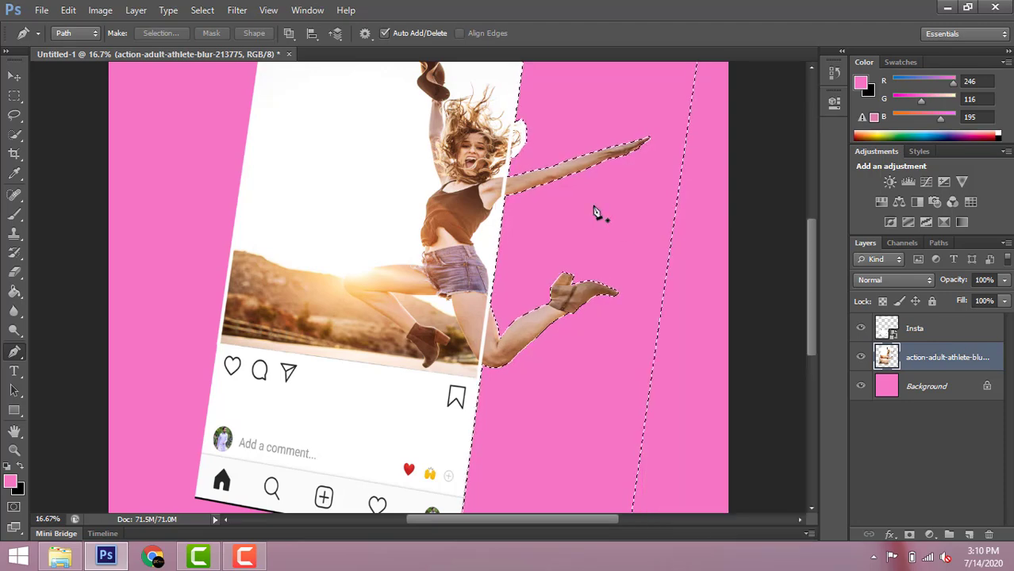
{"action": "left_click", "coordinate": [202, 9]}
{"action": "left_click", "coordinate": [212, 36]}
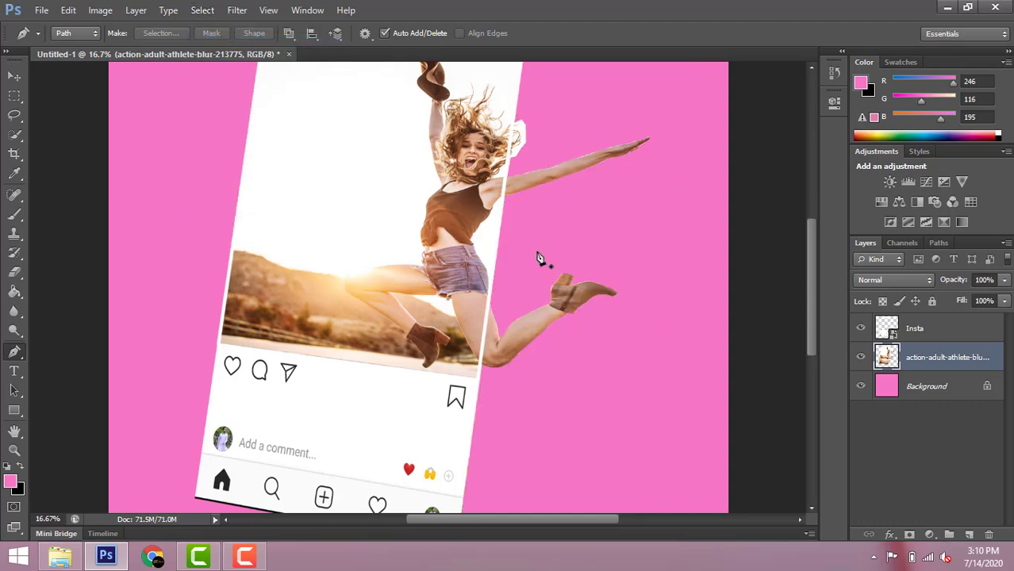
Use the Eraser on the photo layer to remove the leftover line below the frame and the white area around the protruding hair
{"action": "left_click_drag", "start_coordinate": [806, 283], "coordinate": [812, 345]}
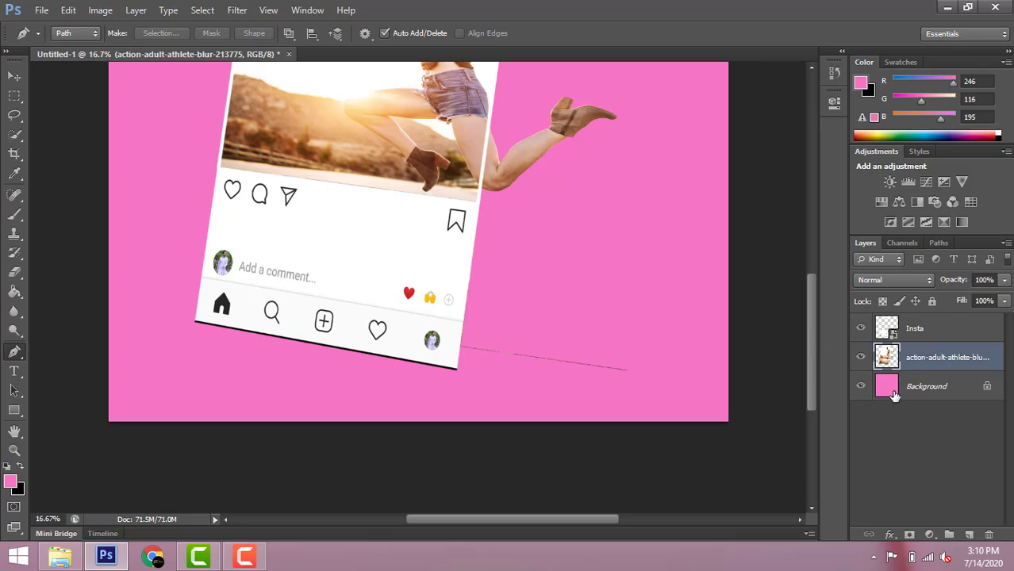
{"action": "left_click", "coordinate": [15, 272]}
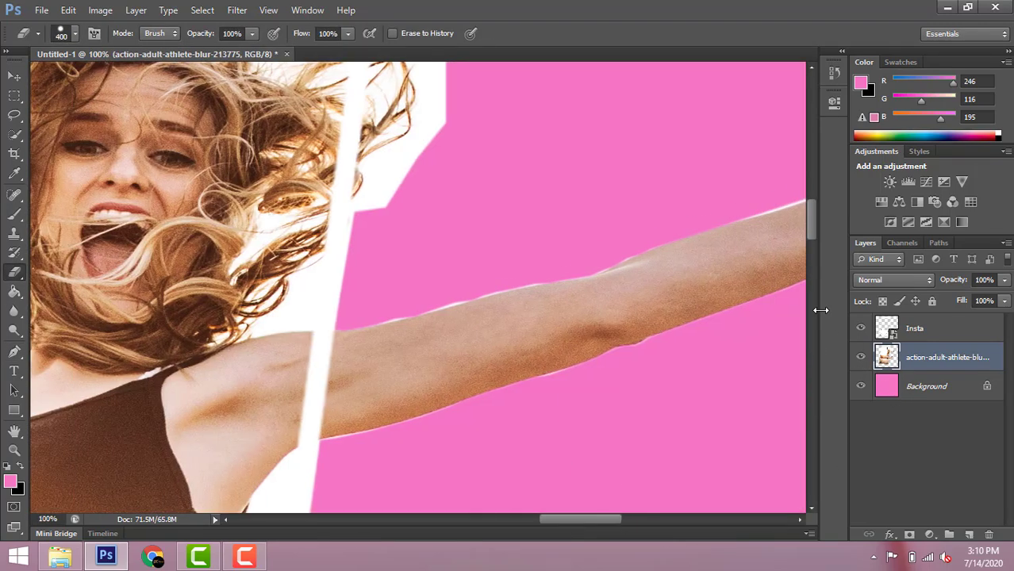
{"action": "scroll", "coordinate": [432, 219], "scroll_direction": "up", "scroll_amount": 3}
{"action": "mouse_move", "coordinate": [432, 219]}
{"action": "left_mouse_down"}
{"action": "mouse_move", "coordinate": [423, 360]}
{"action": "mouse_move", "coordinate": [391, 407]}
{"action": "mouse_move", "coordinate": [427, 319]}
{"action": "mouse_move", "coordinate": [390, 241]}
{"action": "mouse_move", "coordinate": [418, 221]}
{"action": "mouse_move", "coordinate": [418, 209]}
{"action": "mouse_move", "coordinate": [377, 248]}
{"action": "left_mouse_up"}
Try to select the white area inside the protruding hair with the Quick Selection tool, then undo it
{"action": "key", "text": "w"}
{"action": "left_click", "coordinate": [378, 322]}
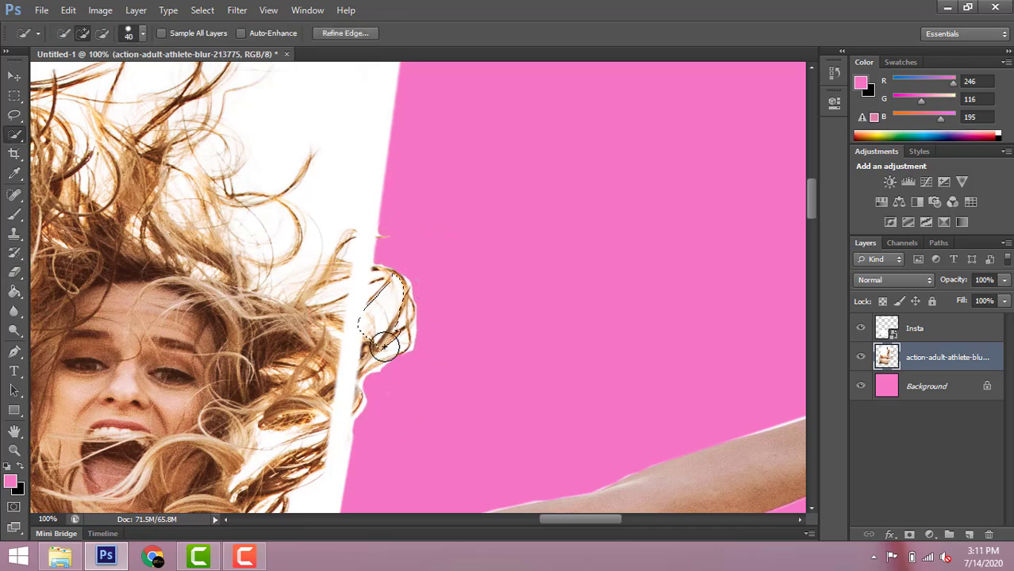
{"action": "key", "text": "ctrl+alt+z"}
{"action": "key", "text": "ctrl+alt+z"}
{"action": "key", "text": "ctrl+alt+z"}
Erase the white patches around and between the protruding hair strands with a 15 px eraser
{"action": "key", "text": "e"}
{"action": "key", "text": "bracketright"}
{"action": "key", "text": "bracketright"}
{"action": "left_click_drag", "start_coordinate": [419, 208], "coordinate": [407, 276]}
{"action": "left_click_drag", "start_coordinate": [403, 346], "coordinate": [373, 357]}
{"action": "left_click_drag", "start_coordinate": [394, 279], "coordinate": [370, 336]}
{"action": "left_click_drag", "start_coordinate": [389, 272], "coordinate": [380, 245]}
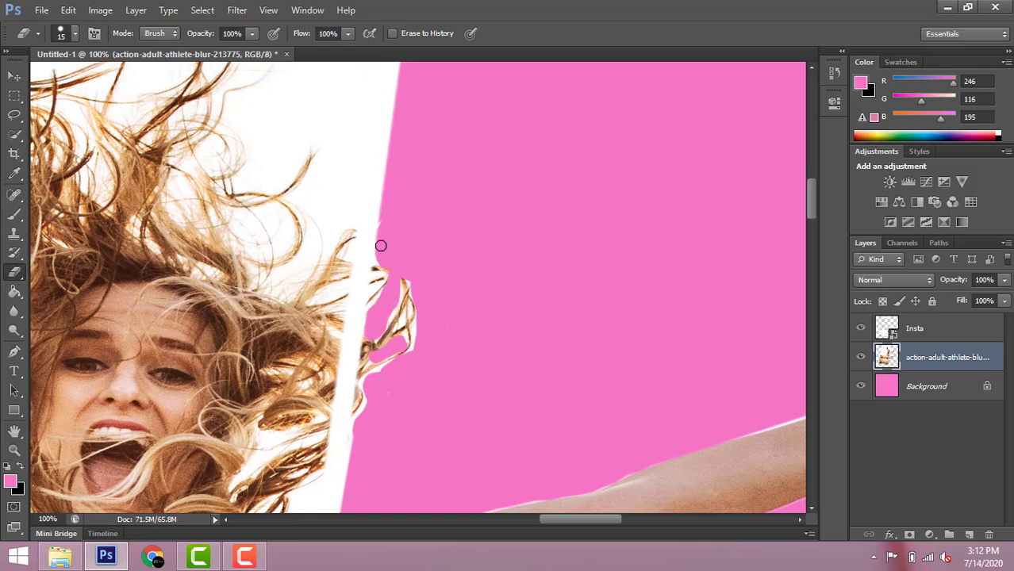
Reduce the eraser to 6 px and clean the remaining white fringes along the fine hair strands
{"action": "key", "text": "bracketleft"}
{"action": "key", "text": "bracketleft"}
{"action": "key", "text": "bracketleft"}
{"action": "key", "text": "bracketleft"}
{"action": "key", "text": "bracketleft"}
{"action": "left_click_drag", "start_coordinate": [403, 308], "coordinate": [407, 351]}
{"action": "left_click_drag", "start_coordinate": [381, 370], "coordinate": [351, 430]}
{"action": "mouse_move", "coordinate": [403, 337]}
{"action": "left_mouse_down"}
{"action": "mouse_move", "coordinate": [399, 303]}
{"action": "mouse_move", "coordinate": [375, 264]}
{"action": "left_mouse_up"}
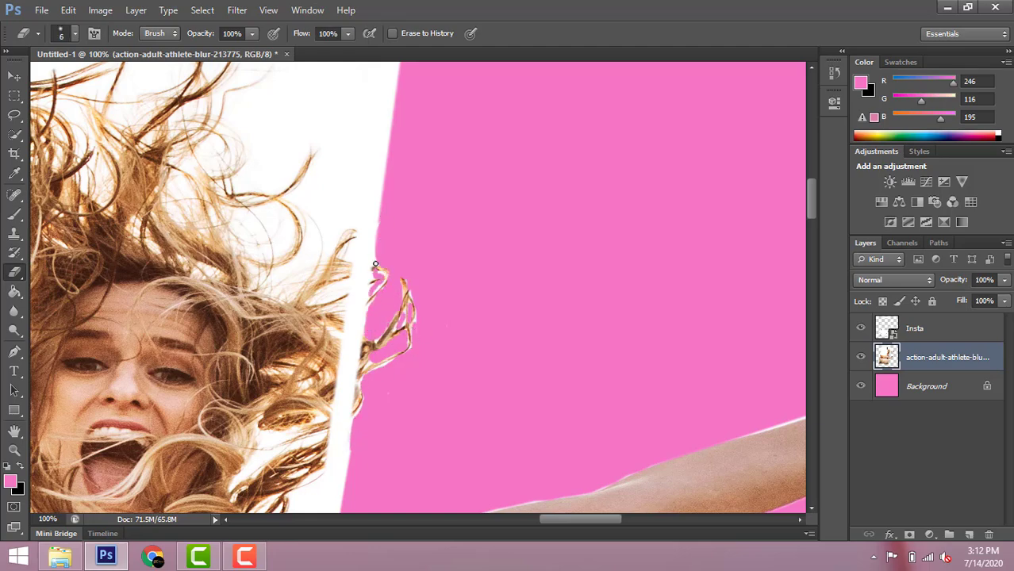
Erase the photo remnants extending past the frame's top and left edges with a 150 px eraser
{"action": "scroll", "coordinate": [544, 356], "scroll_direction": "down", "scroll_amount": 7}
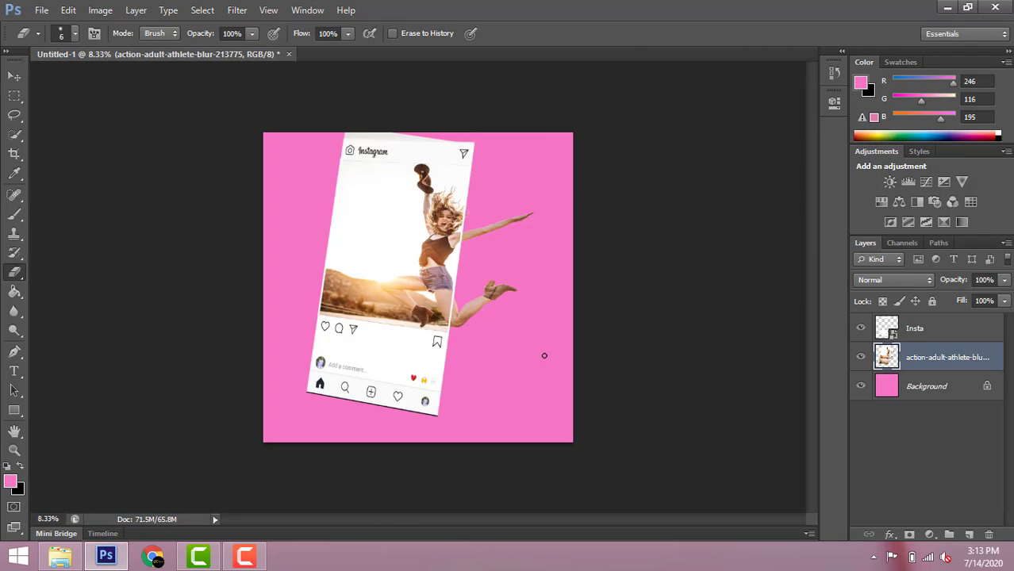
{"action": "scroll", "coordinate": [544, 356], "scroll_direction": "up", "scroll_amount": 1}
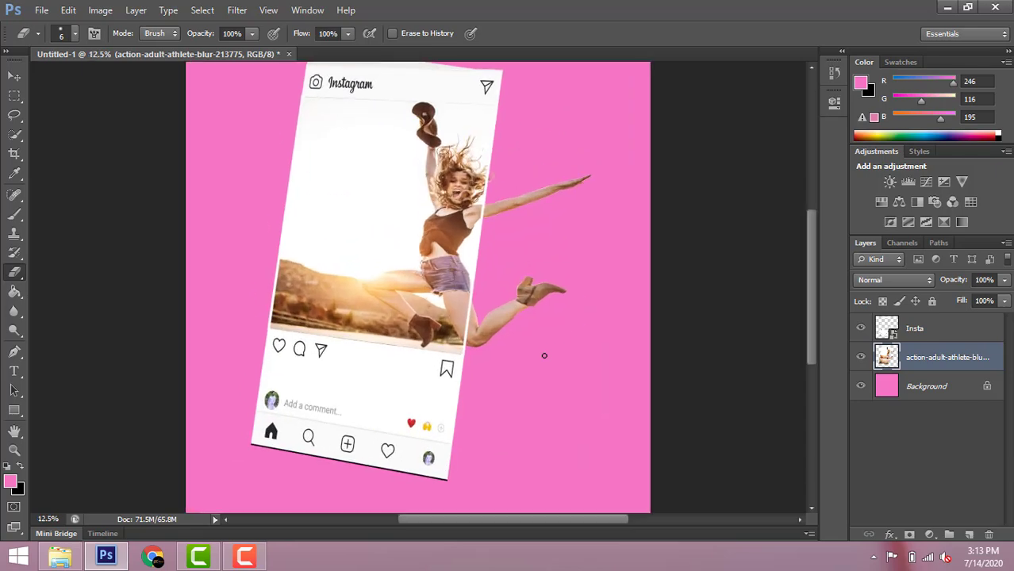
{"action": "scroll", "coordinate": [810, 300], "scroll_direction": "up", "scroll_amount": 3}
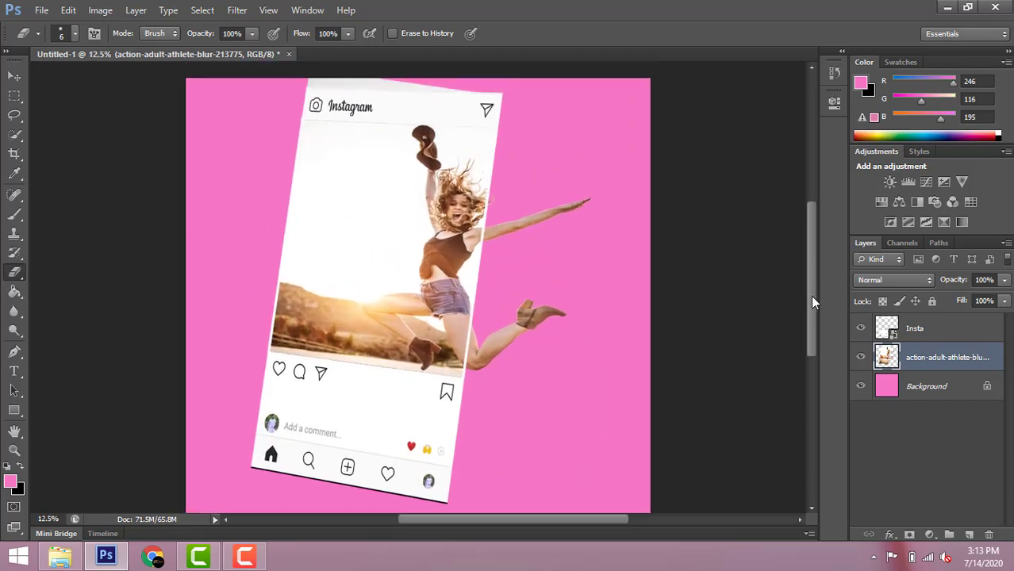
{"action": "left_click_drag", "start_coordinate": [811, 299], "coordinate": [811, 299]}
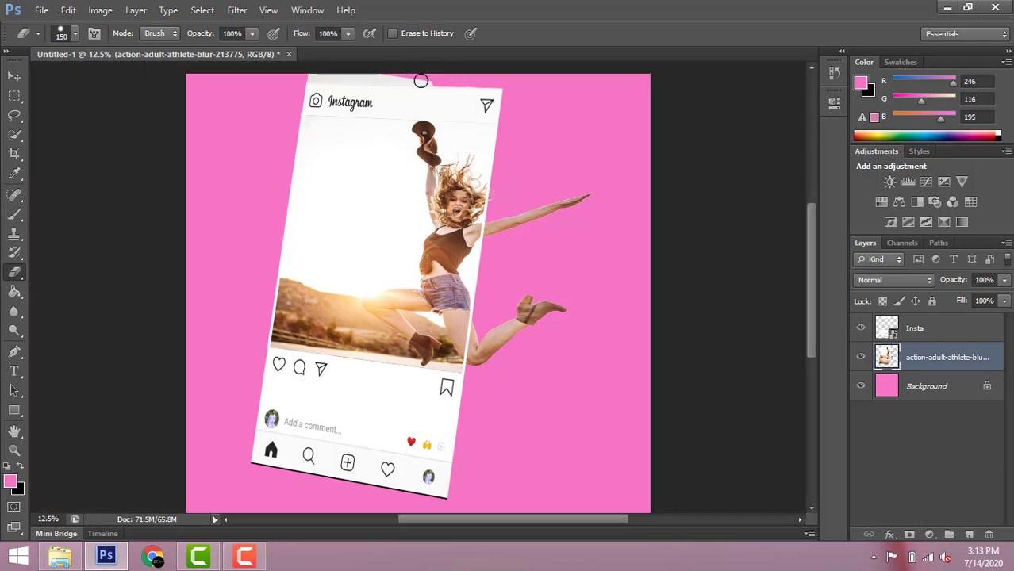
{"action": "mouse_move", "coordinate": [421, 81]}
{"action": "left_mouse_down"}
{"action": "mouse_move", "coordinate": [303, 84]}
{"action": "mouse_move", "coordinate": [370, 73]}
{"action": "mouse_move", "coordinate": [486, 82]}
{"action": "mouse_move", "coordinate": [303, 83]}
{"action": "mouse_move", "coordinate": [278, 195]}
{"action": "mouse_move", "coordinate": [255, 366]}
{"action": "left_mouse_up"}
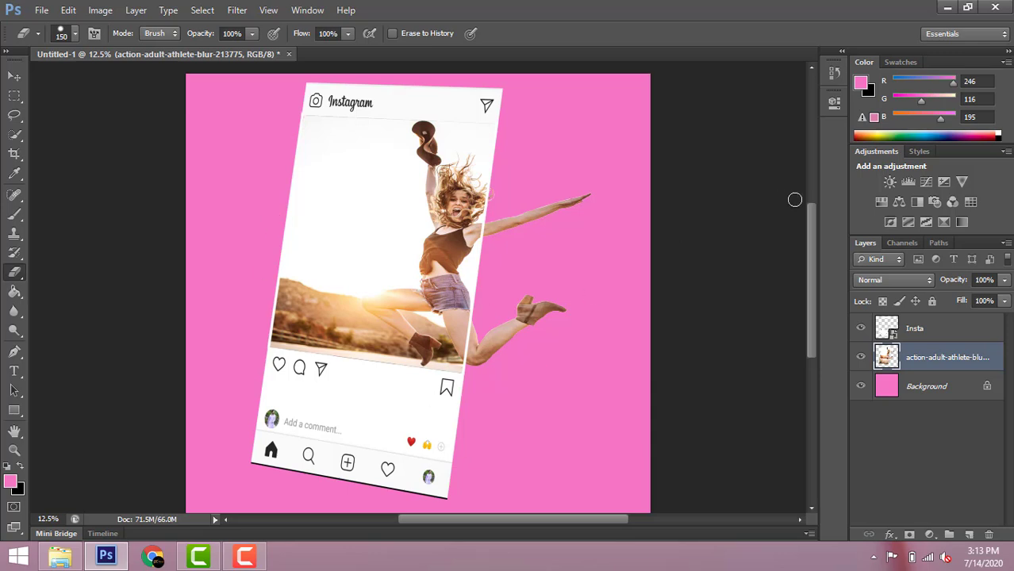
Apply Auto Tone, Auto Contrast and Auto Color to the jumping woman's photo layer
{"action": "left_click", "coordinate": [860, 327]}
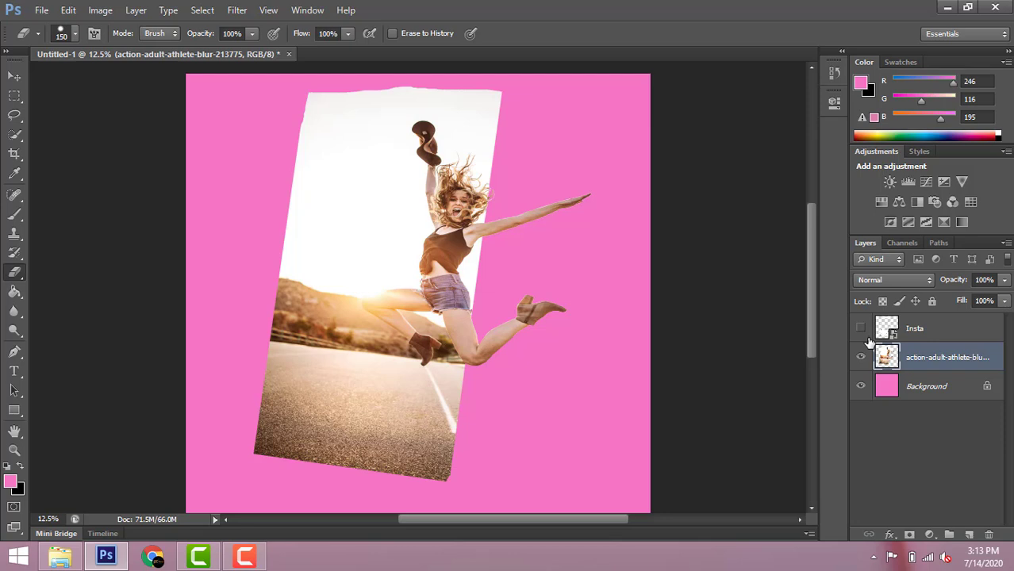
{"action": "left_click", "coordinate": [861, 327]}
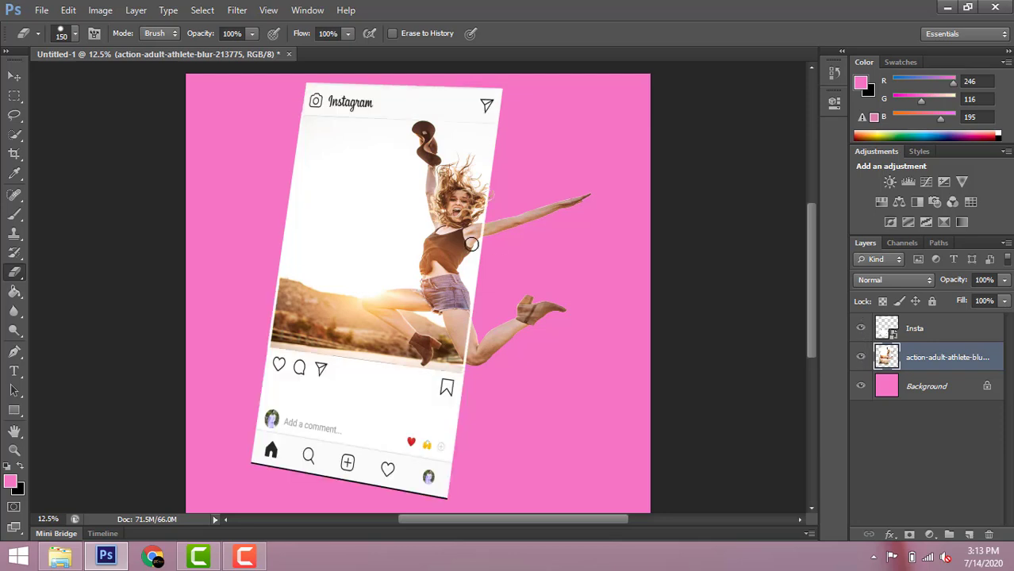
{"action": "left_click", "coordinate": [101, 11]}
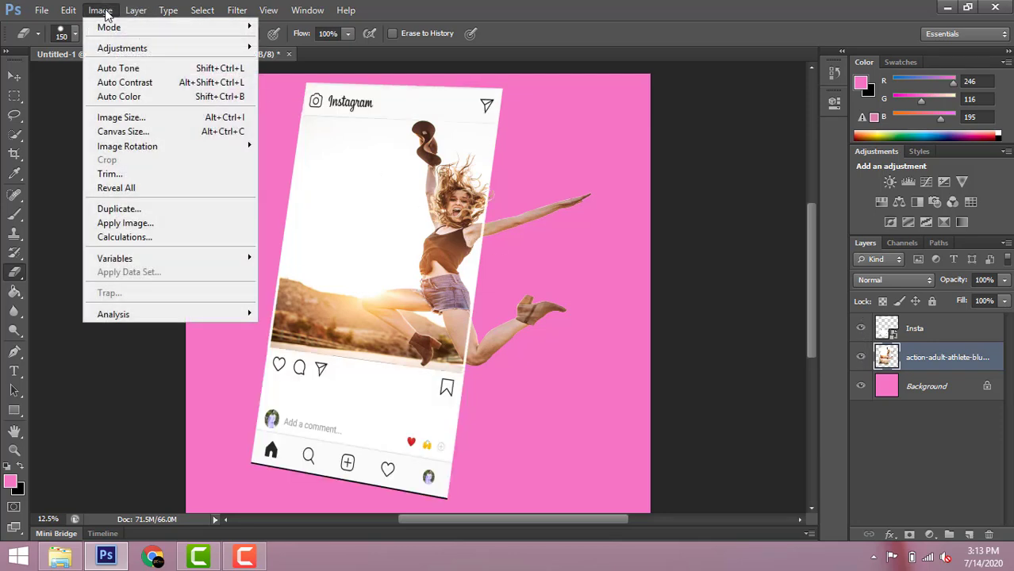
{"action": "left_click", "coordinate": [118, 69]}
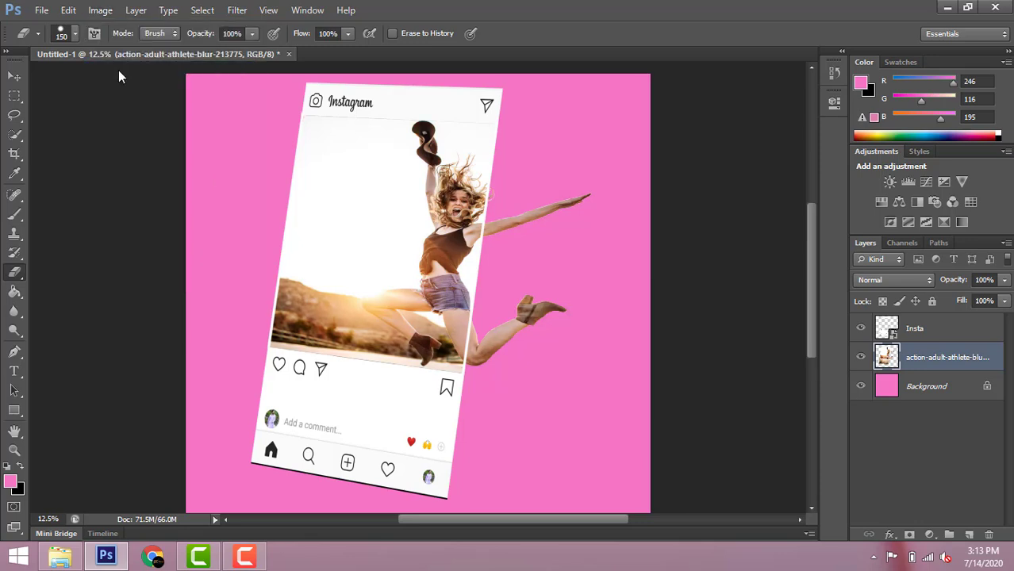
{"action": "left_click", "coordinate": [99, 10]}
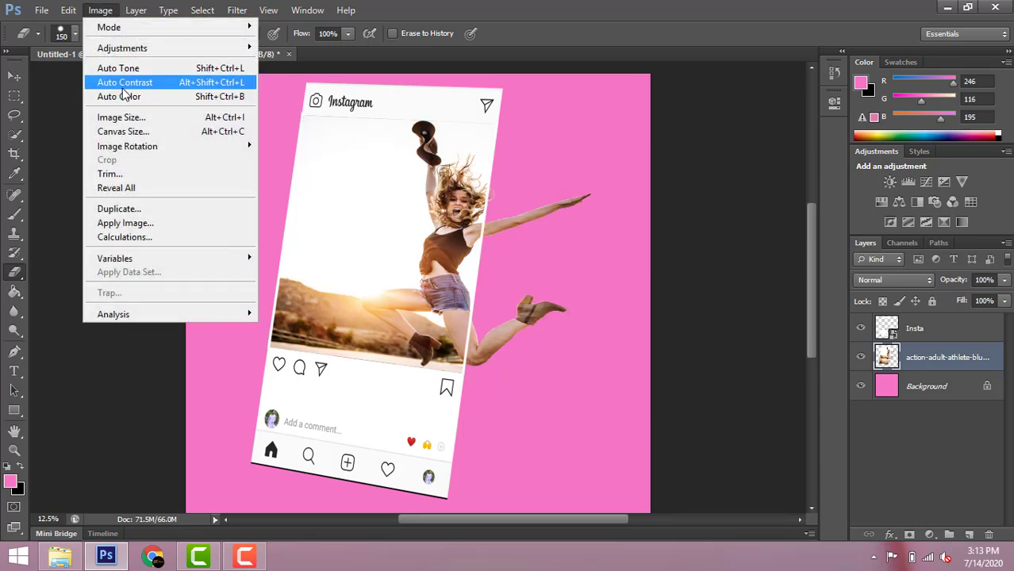
{"action": "left_click", "coordinate": [122, 84]}
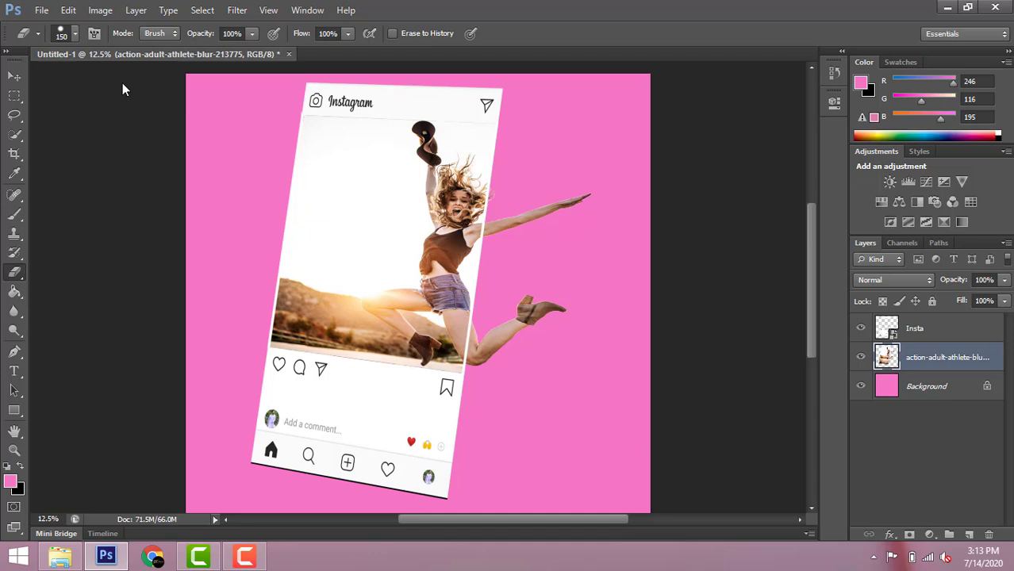
{"action": "left_click", "coordinate": [100, 10]}
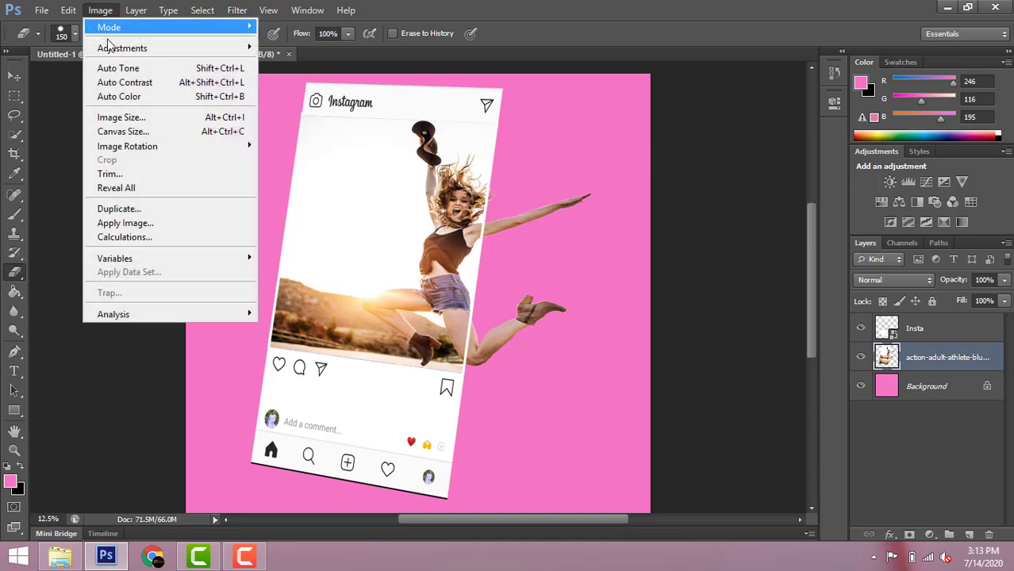
{"action": "left_click", "coordinate": [117, 96]}
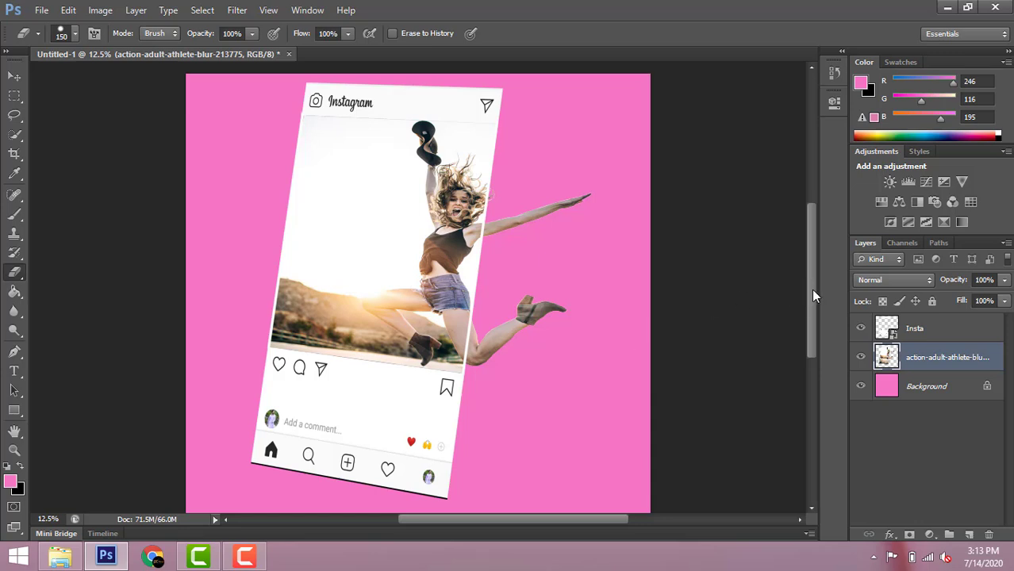
Paint a straight black shadow just below the frame's bottom edge on a new layer above the photo, using a soft 250 px brush
{"action": "left_click_drag", "start_coordinate": [813, 289], "coordinate": [811, 315]}
{"action": "left_click", "coordinate": [910, 389]}
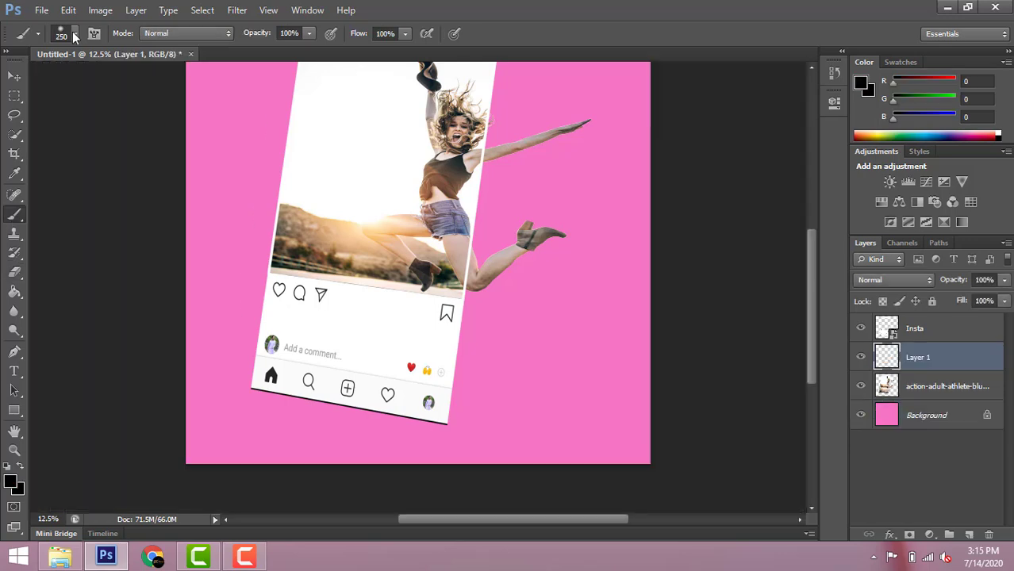
{"action": "left_click", "coordinate": [73, 34]}
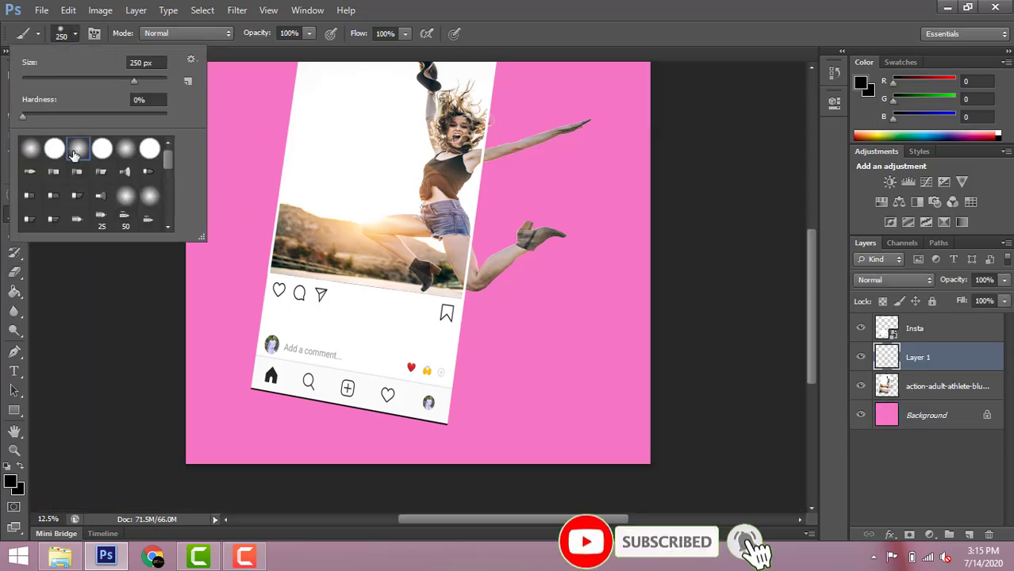
{"action": "left_click", "coordinate": [76, 33]}
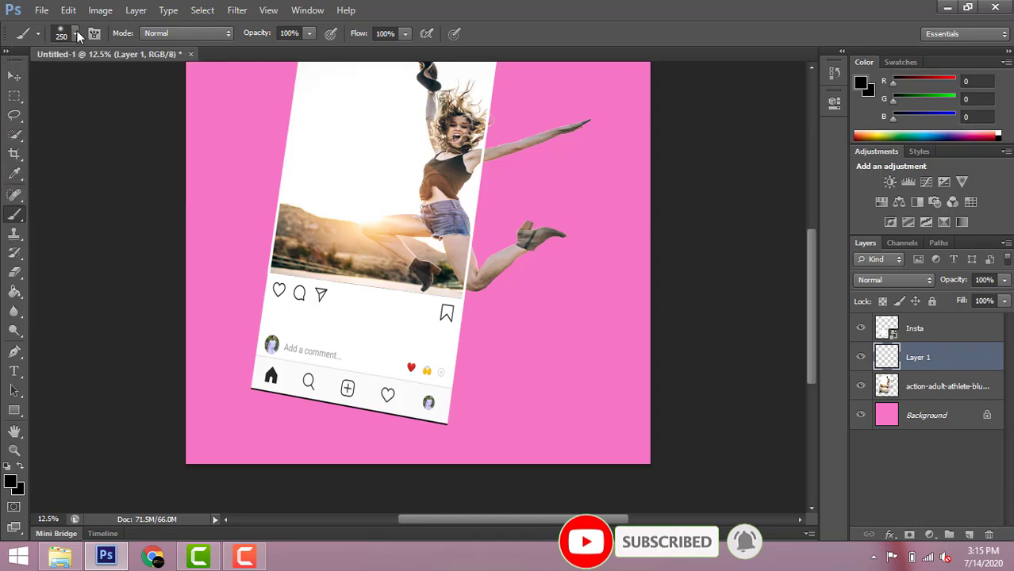
{"action": "left_click", "coordinate": [254, 399]}
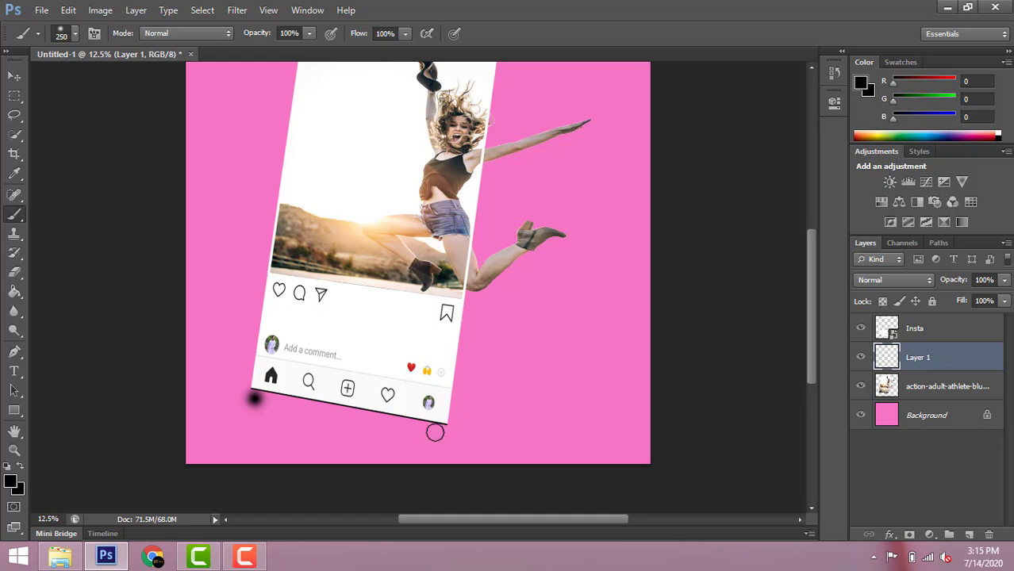
{"action": "left_click", "coordinate": [437, 432], "text": "shift"}
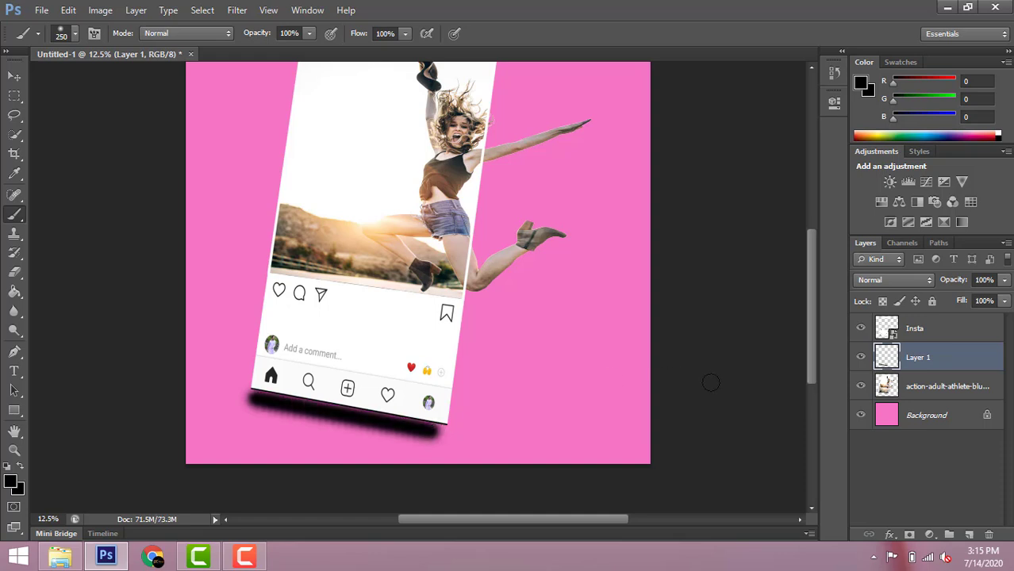
Lower the shadow layer's opacity to 23% and flatten the image
{"action": "left_click", "coordinate": [1004, 279]}
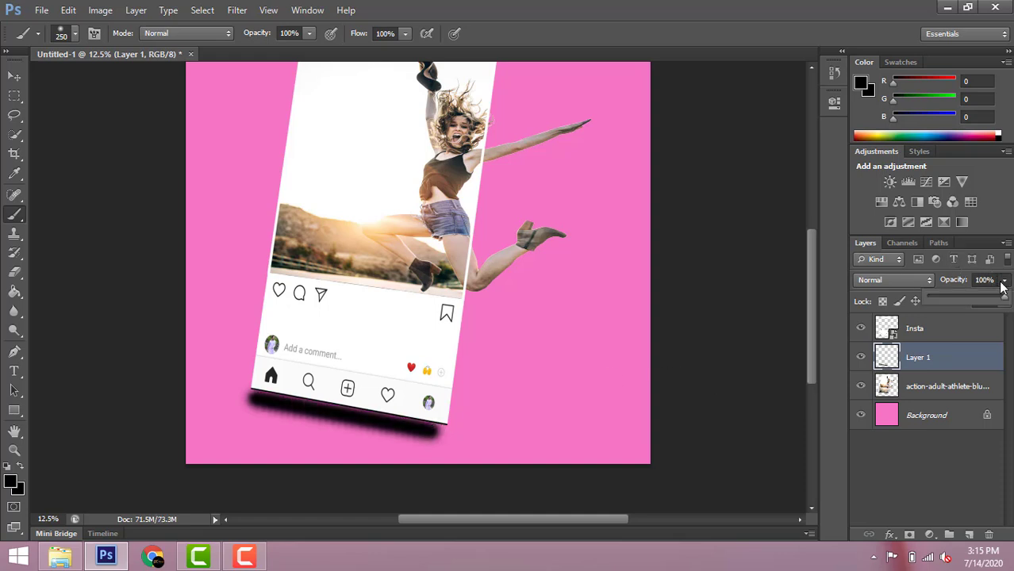
{"action": "left_click_drag", "start_coordinate": [1003, 298], "coordinate": [946, 300]}
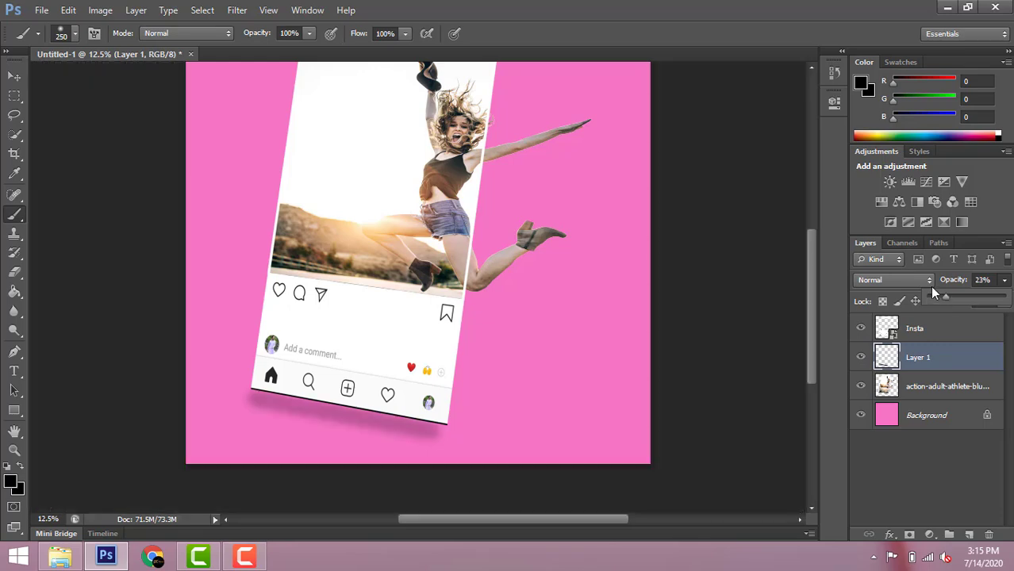
{"action": "left_click", "coordinate": [808, 287]}
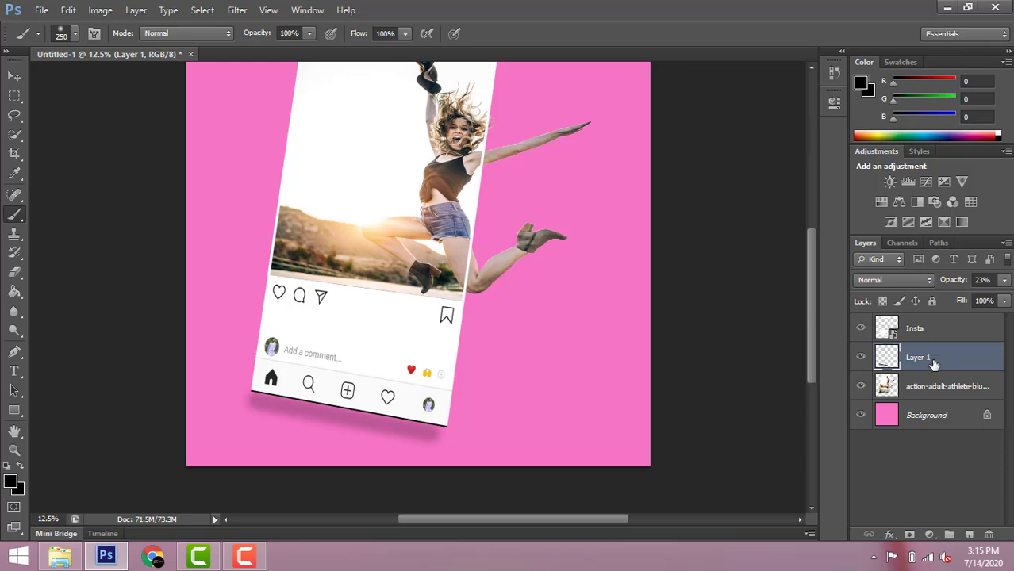
{"action": "left_click_drag", "start_coordinate": [809, 317], "coordinate": [809, 295]}
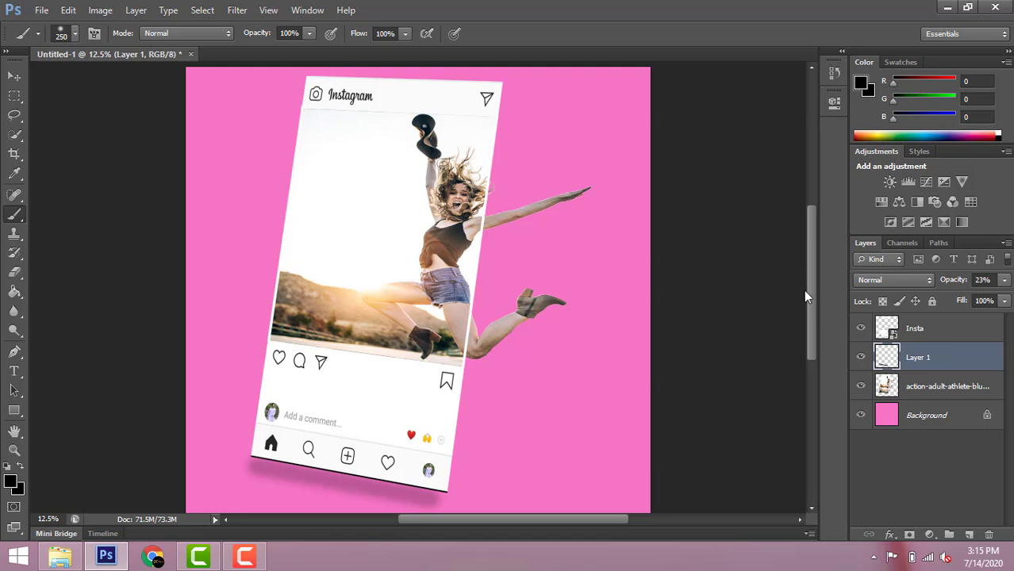
{"action": "left_click", "coordinate": [137, 11]}
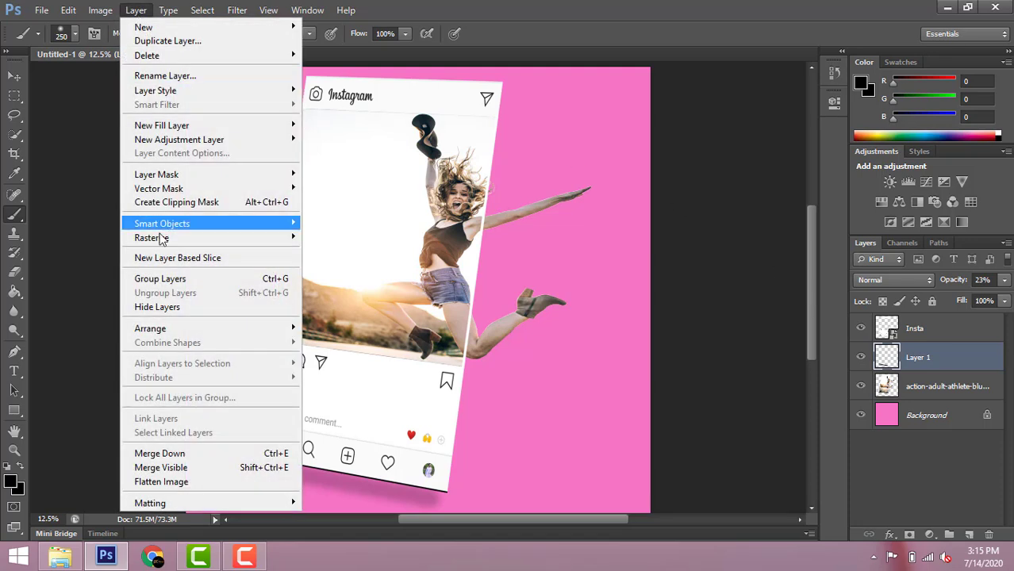
{"action": "left_click", "coordinate": [186, 483]}
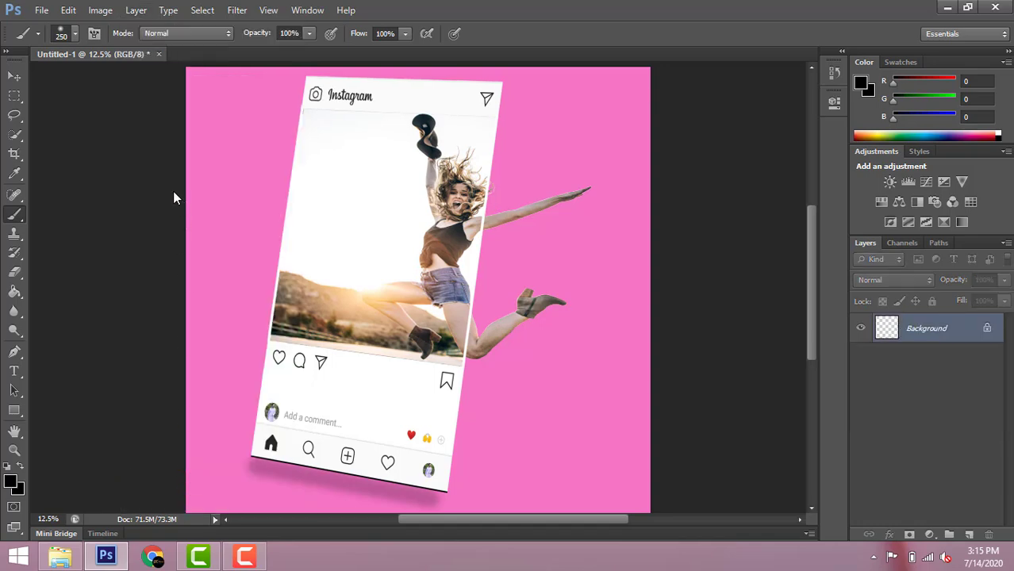
Save the image to the Desktop as the JPEG file INsta1.jpg with quality 12 (Maximum) and the Baseline ("Standard") format option
{"action": "left_click", "coordinate": [42, 10]}
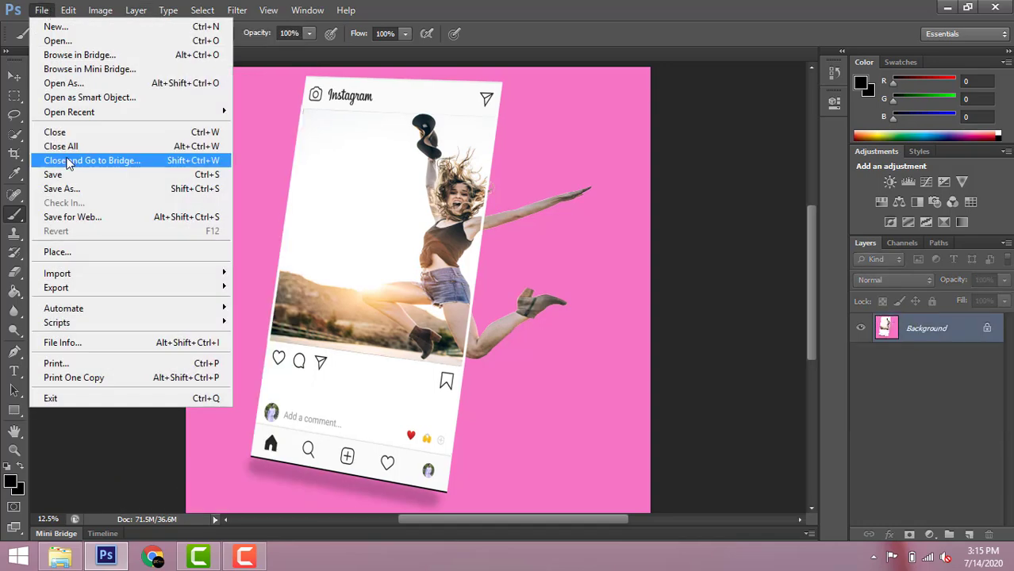
{"action": "left_click", "coordinate": [72, 191]}
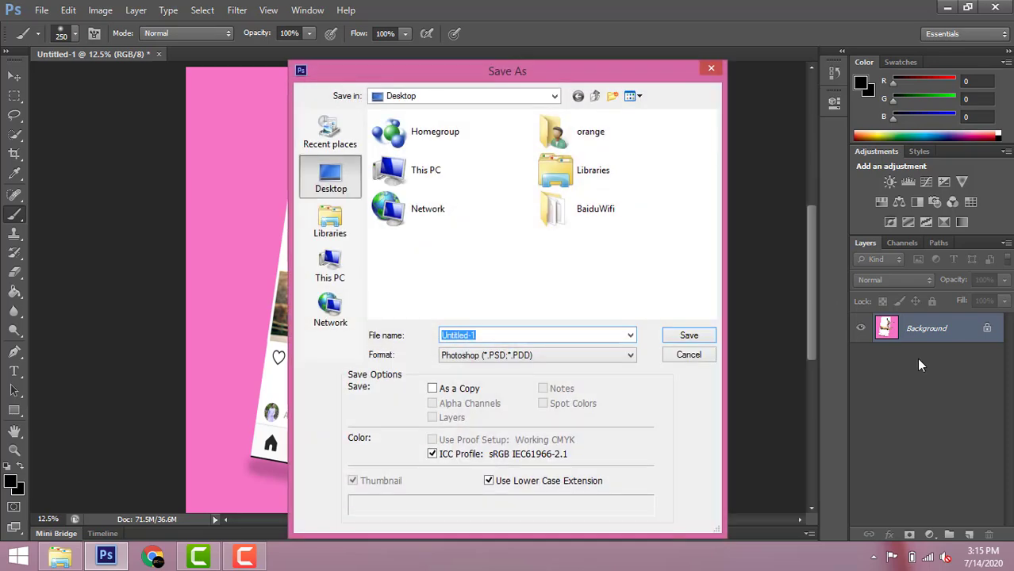
{"action": "left_click", "coordinate": [560, 356]}
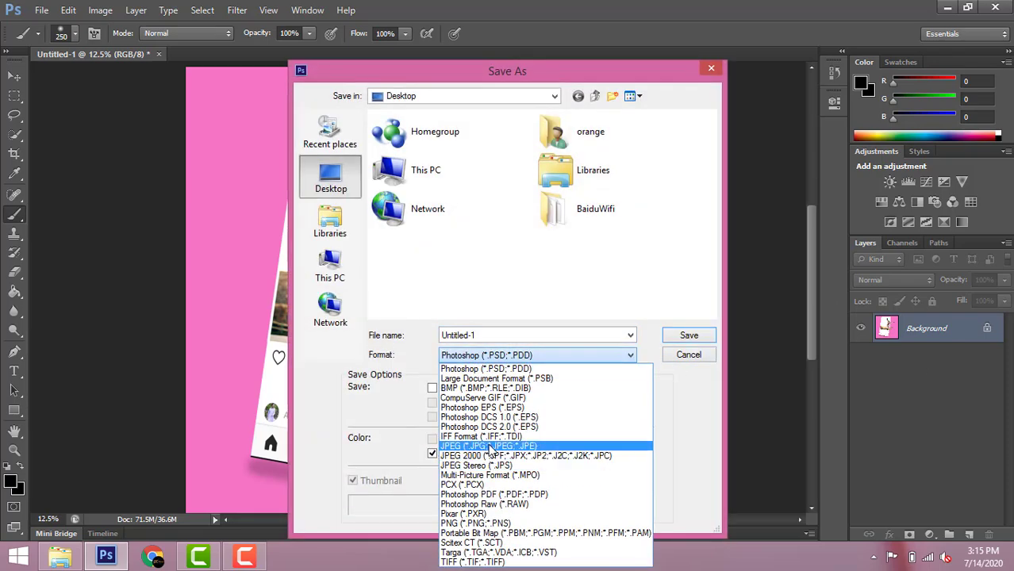
{"action": "left_click", "coordinate": [492, 447]}
{"action": "double_click", "coordinate": [460, 336]}
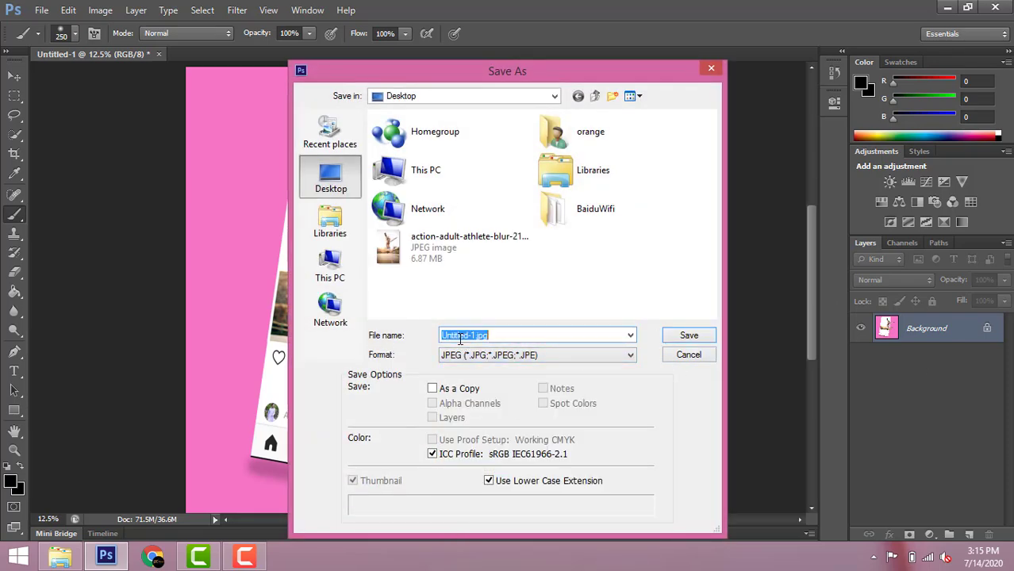
{"action": "left_click", "coordinate": [472, 335]}
{"action": "left_click_drag", "start_coordinate": [471, 336], "coordinate": [424, 330]}
{"action": "type", "text": "INstal"}
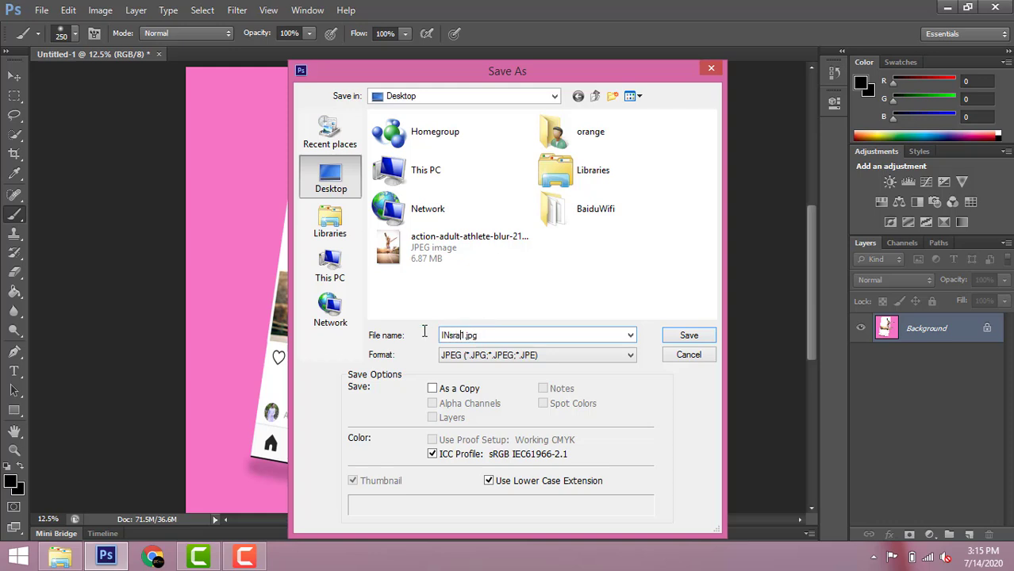
{"action": "key", "text": "Return"}
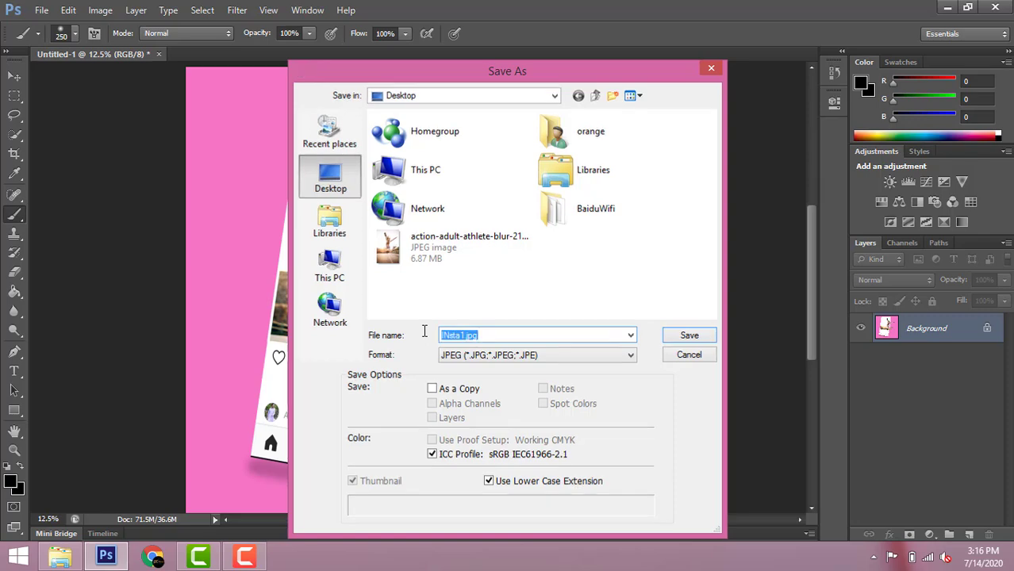
{"action": "left_click_drag", "start_coordinate": [531, 206], "coordinate": [546, 208]}
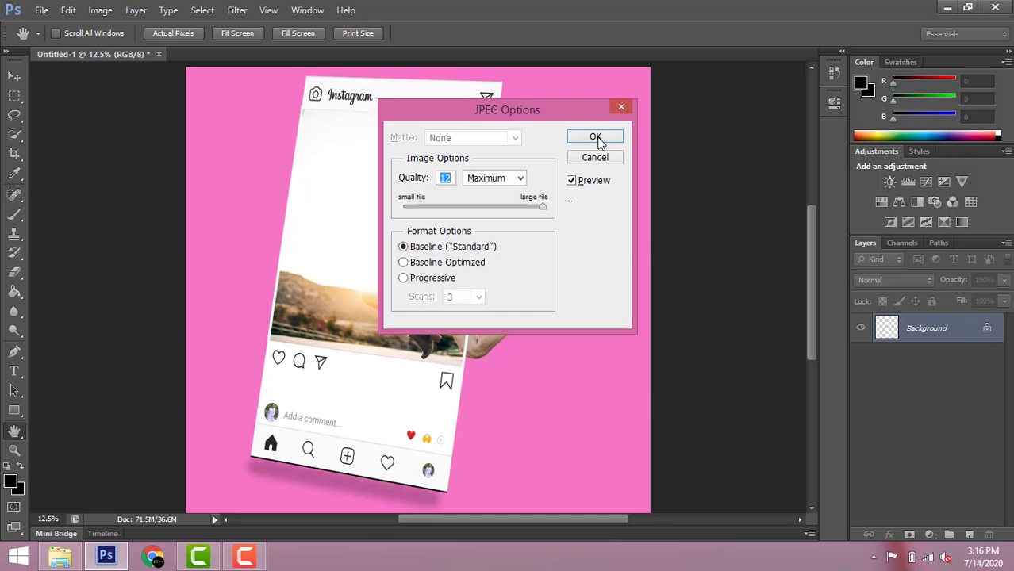
{"action": "left_click", "coordinate": [597, 138]}
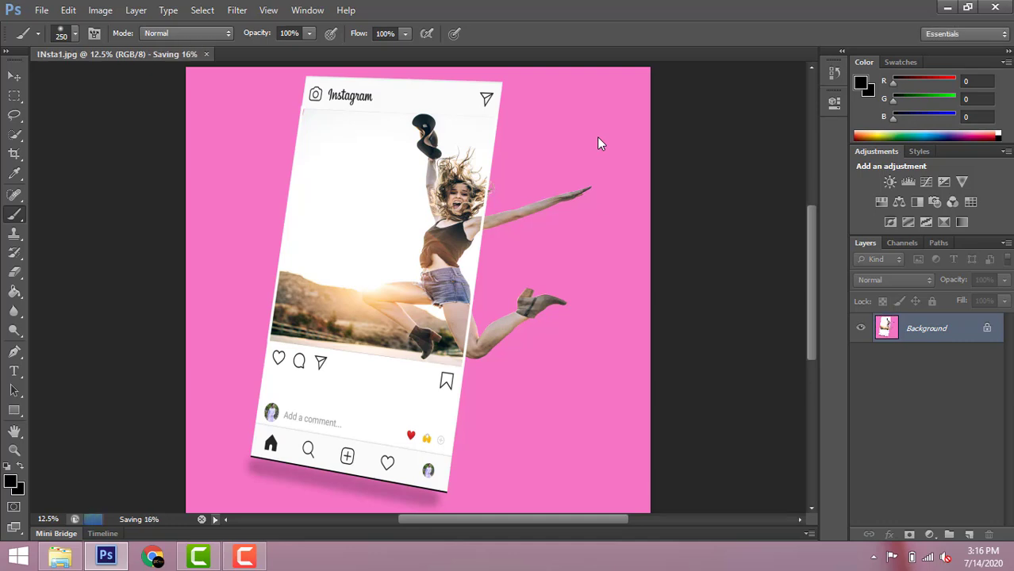